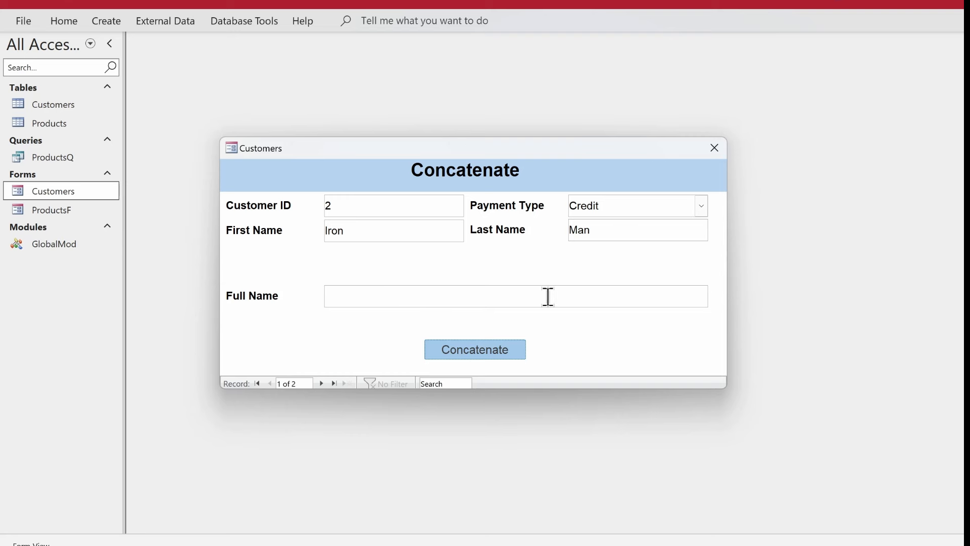
Try the Concatenate button on the first record of the Customers form
click(389, 277)
click(481, 351)
click(483, 349)
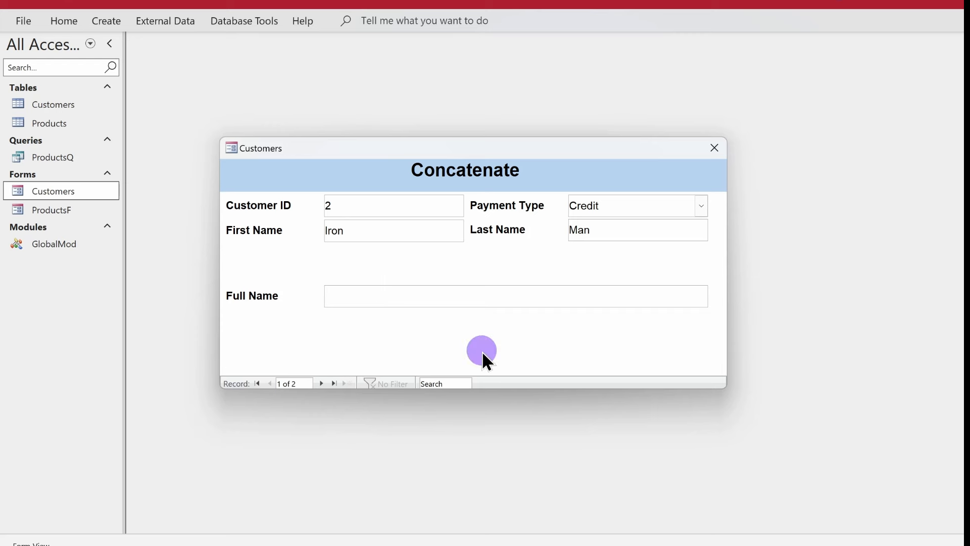
click(485, 347)
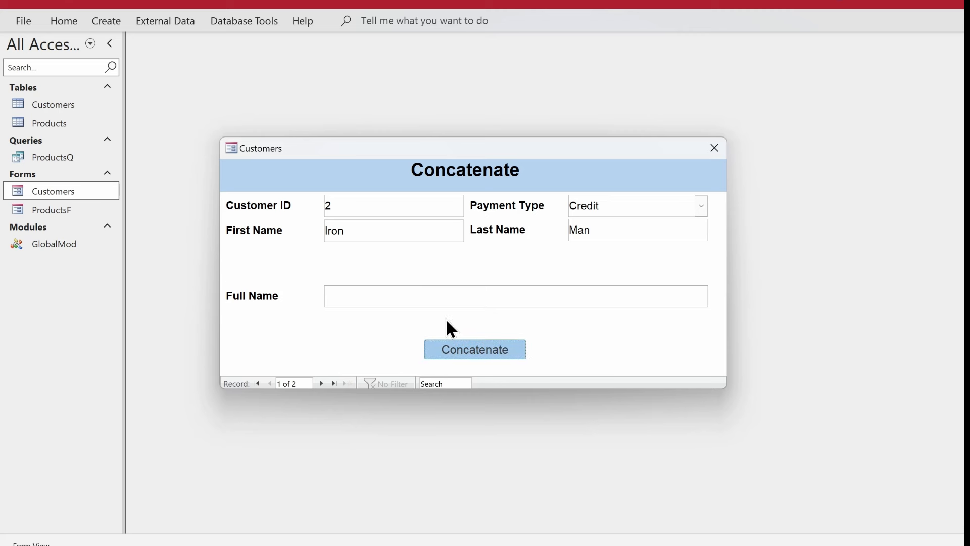
Open the Customers form in Design View and create an On Click event procedure for the Concatenate button
right_click(408, 254)
click(428, 296)
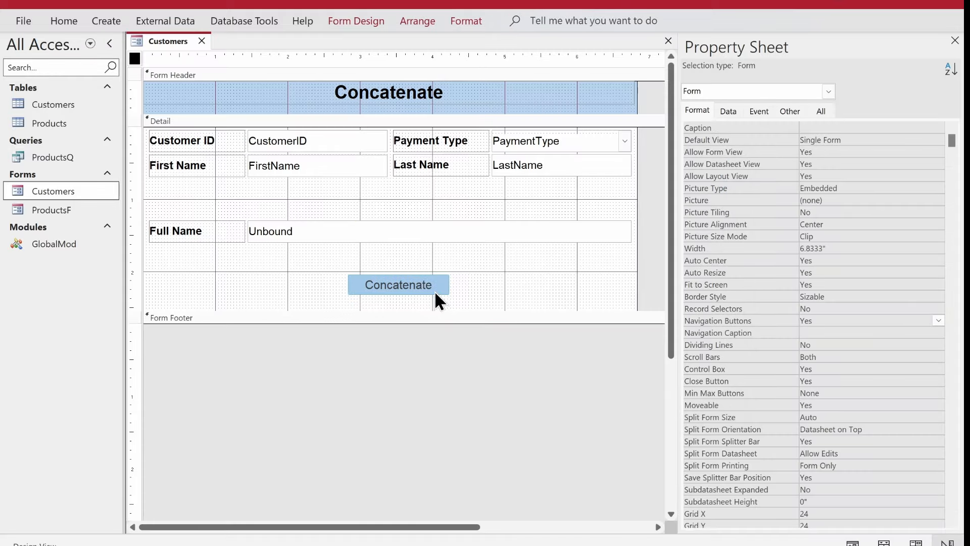
click(434, 290)
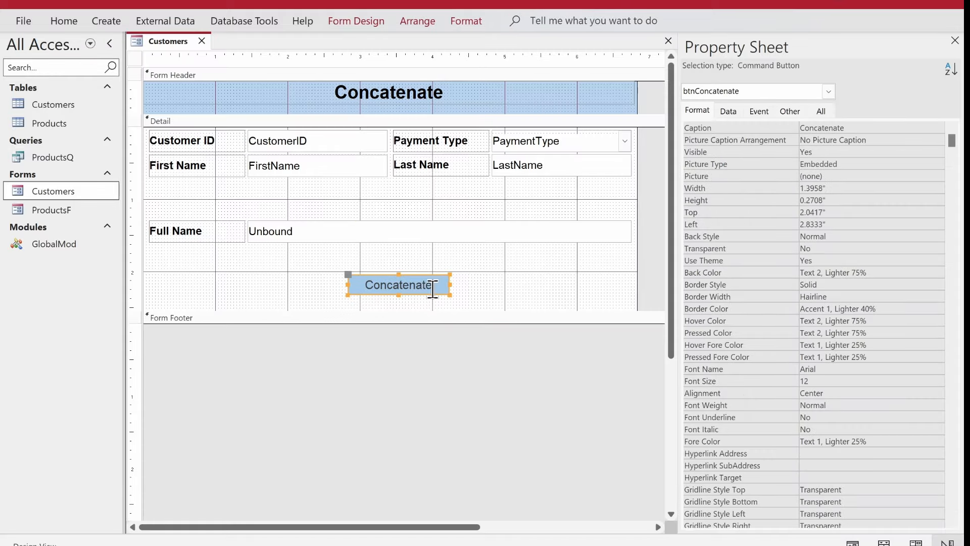
click(758, 110)
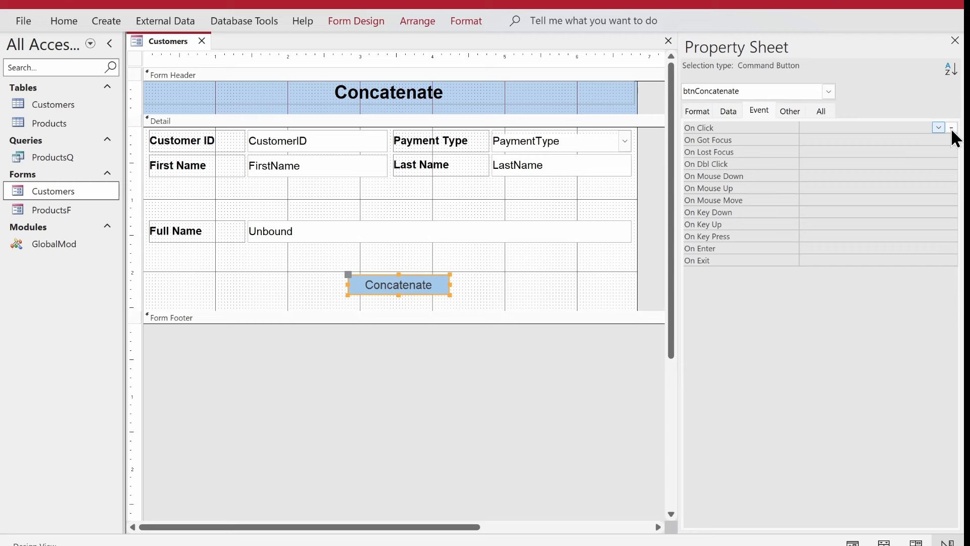
click(952, 127)
double_click(432, 149)
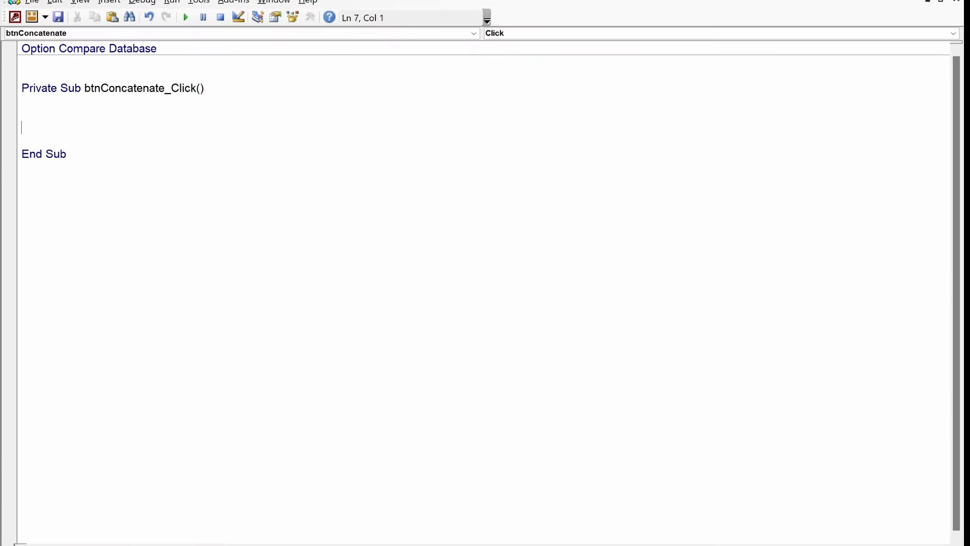
text(me.full)
key(BackSpace)
key(BackSpace)
key(BackSpace)
key(BackSpace)
key(BackSpace)
key(BackSpace)
key(BackSpace)
Return to the form design and rename the unbound Full Name text box as FullName
key(alt+Tab)
click(427, 231)
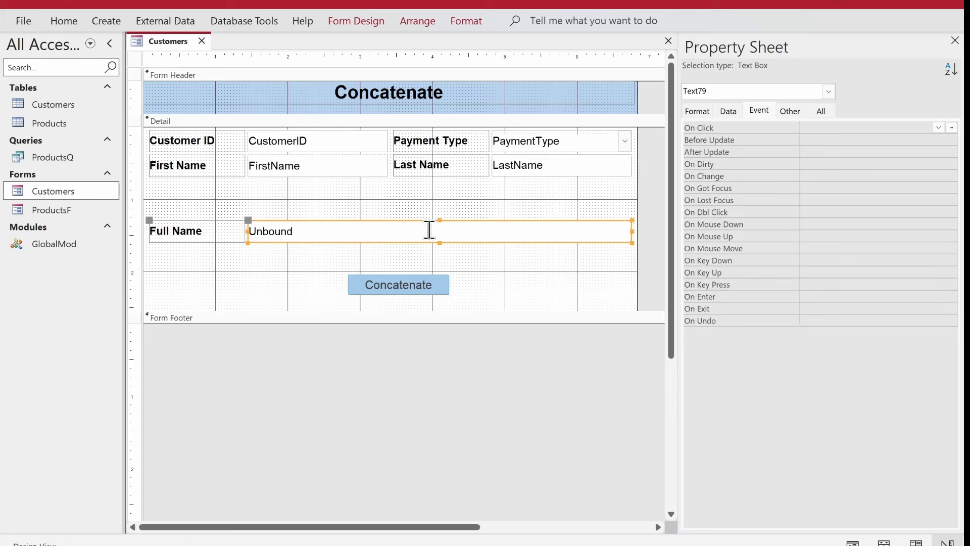
click(789, 111)
double_click(834, 126)
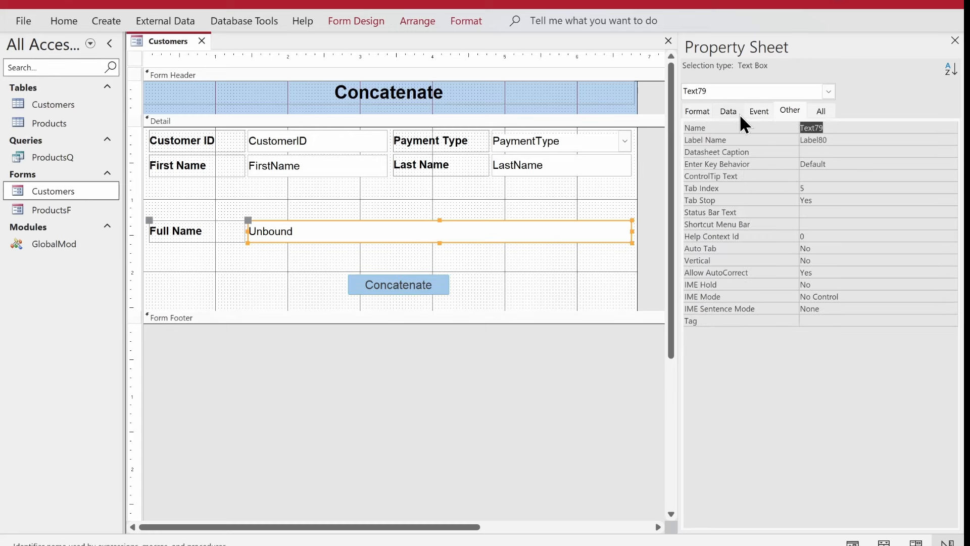
text(txt)
key(BackSpace)
key(BackSpace)
key(BackSpace)
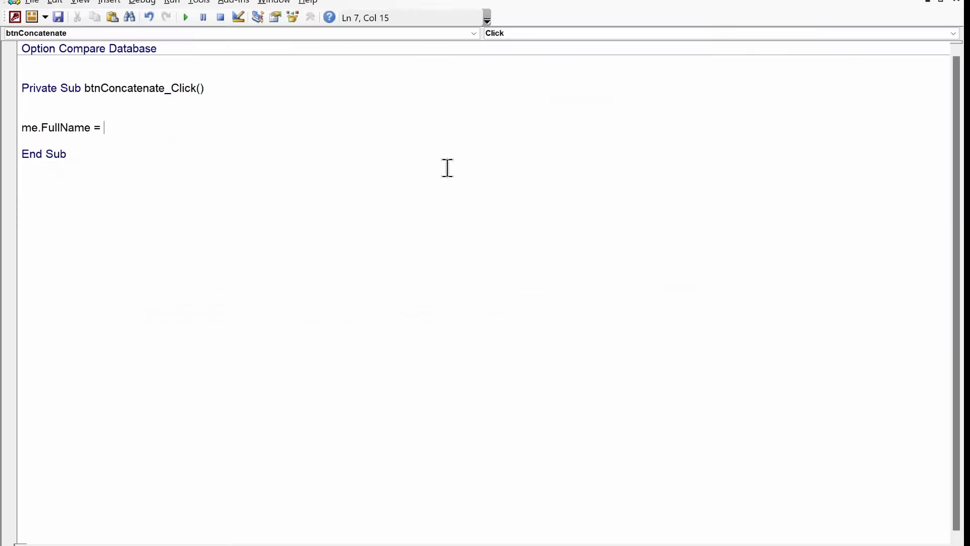
Complete the Me.FullName assignment in the Concatenate button's procedure with Me.FirstName & " " & Me.LastName
text(me.FirstName &&)
key(Left)
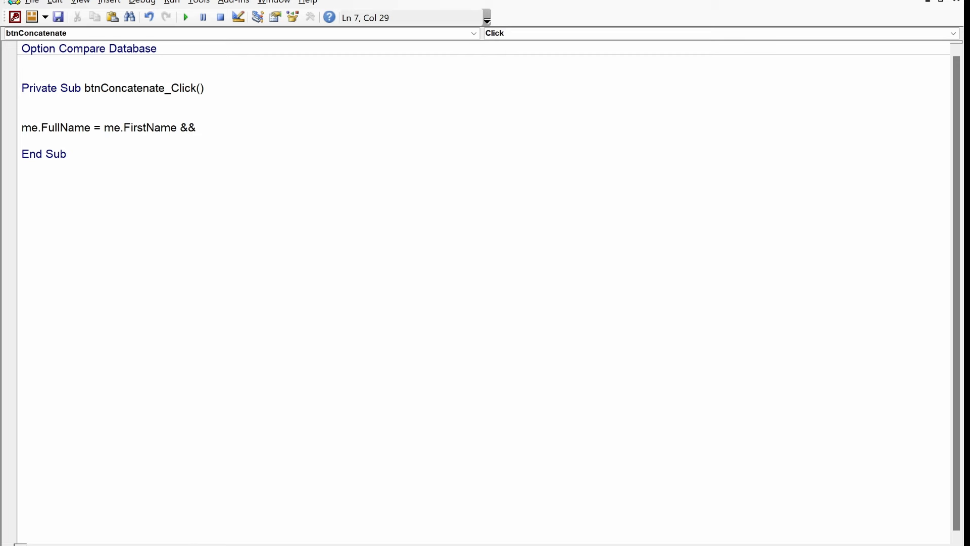
text("")
key(Left)
key(Right)
key(Right)
text(me.last)
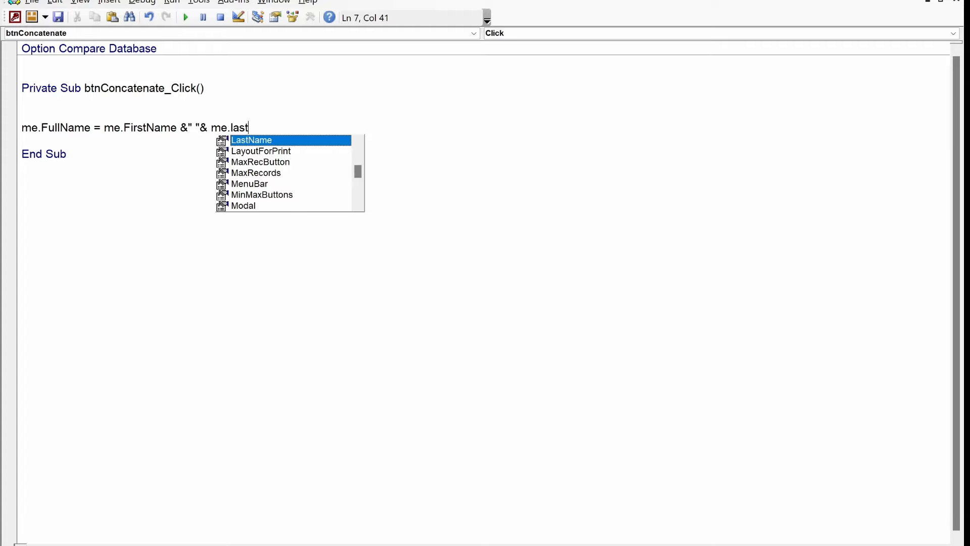
key(Return)
click(447, 167)
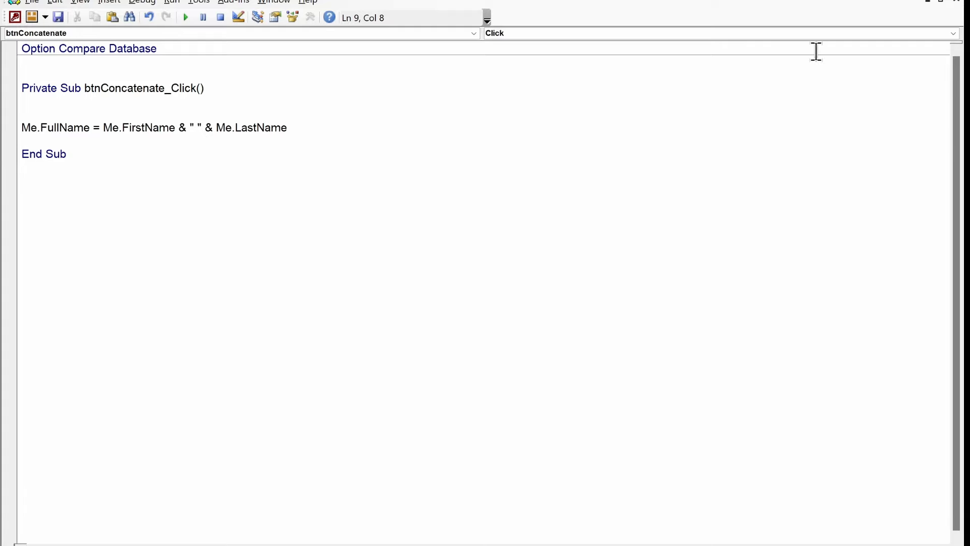
Switch the Customers form to Form View and concatenate the name of the first record
click(943, 2)
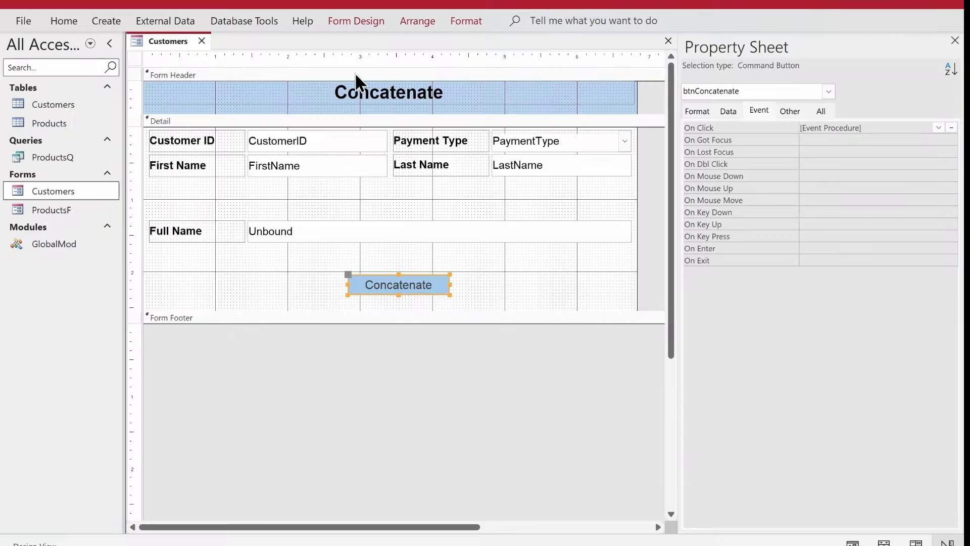
right_click(147, 40)
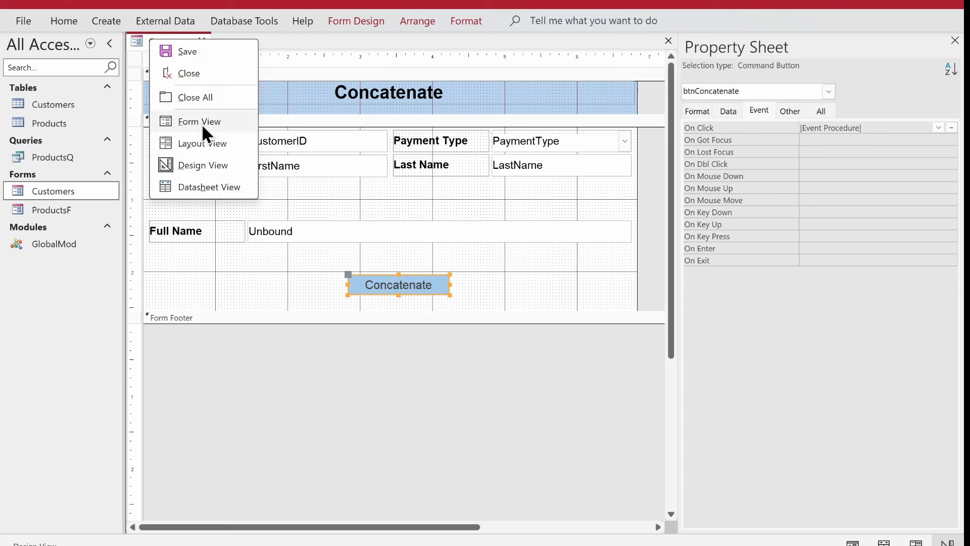
click(201, 124)
drag(382, 63, 452, 82)
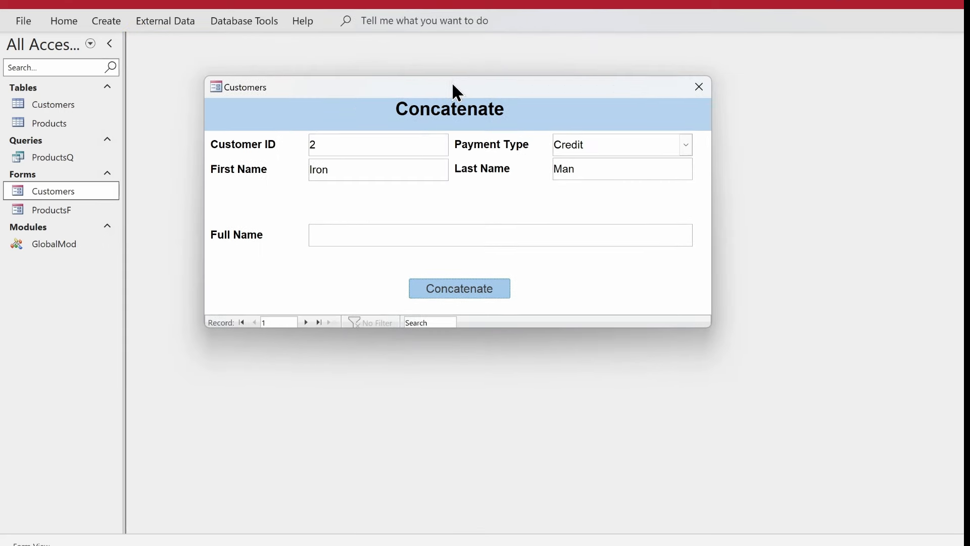
click(443, 289)
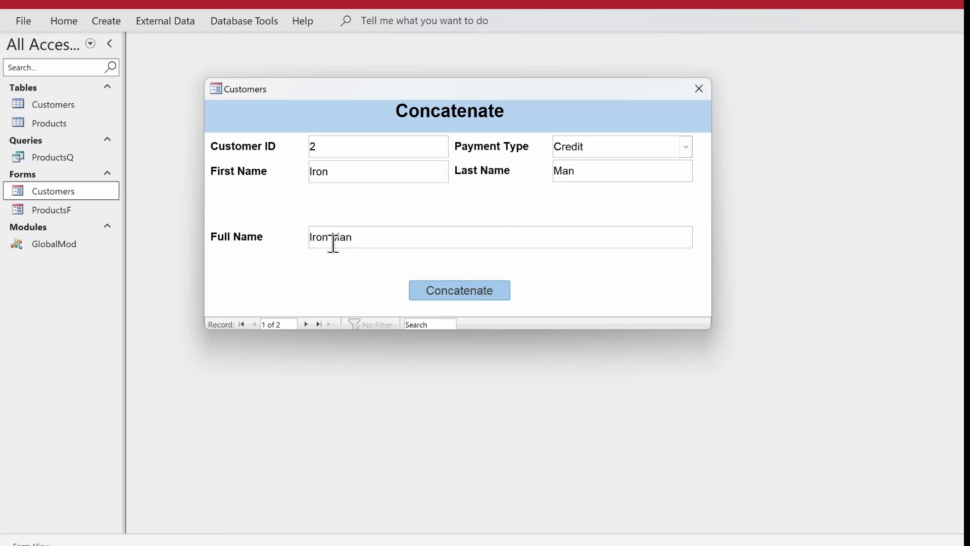
Concatenate the name on the second record, then go back and concatenate the first record again
click(307, 324)
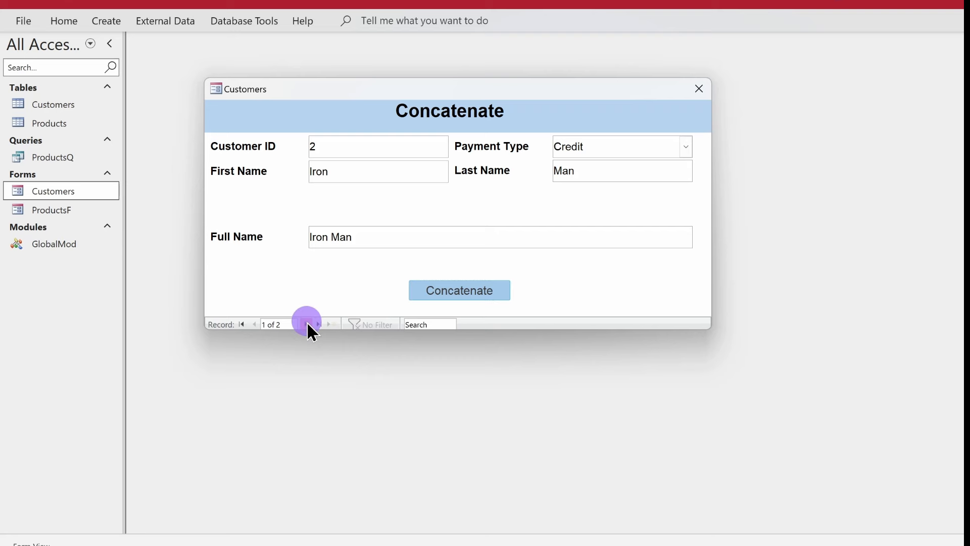
click(454, 288)
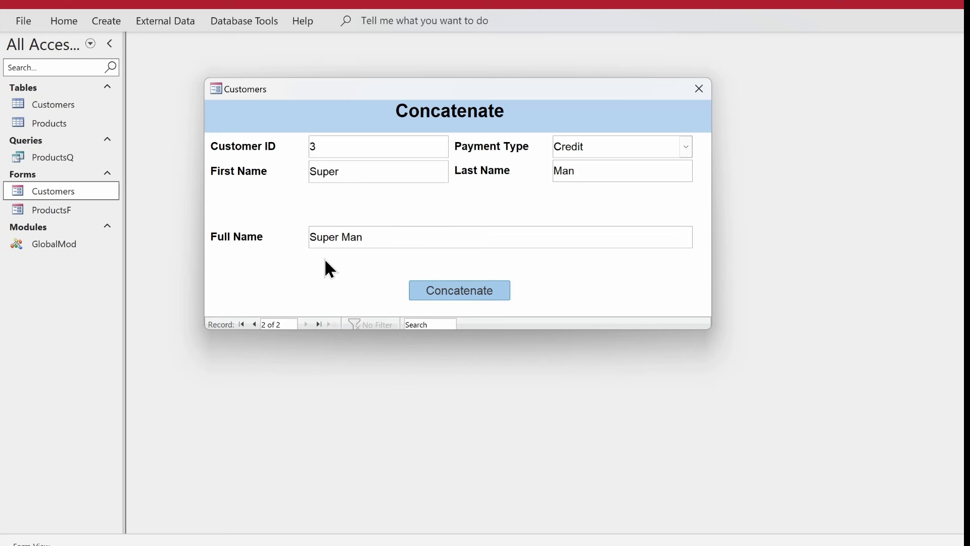
click(255, 324)
click(470, 287)
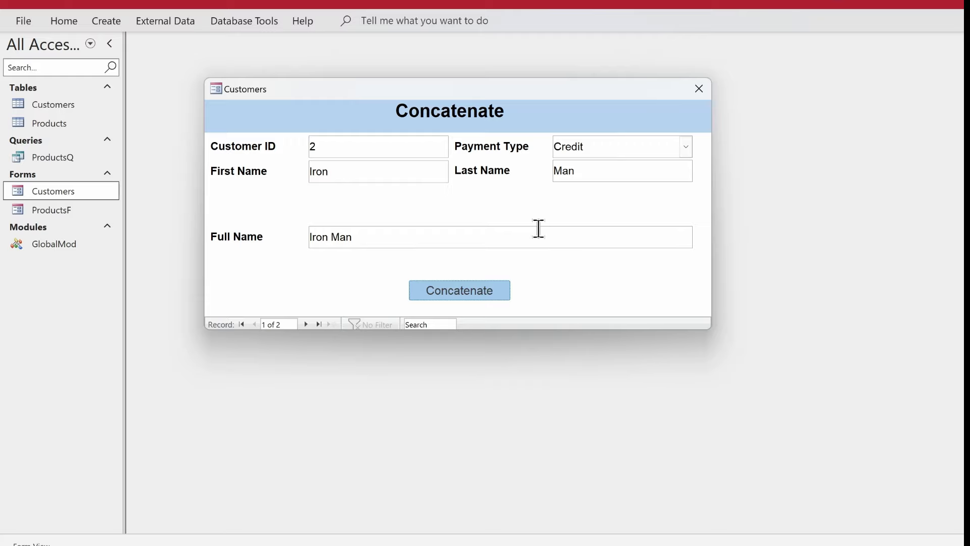
Return the Customers form to Design View and reopen the Concatenate button's On Click procedure
right_click(502, 203)
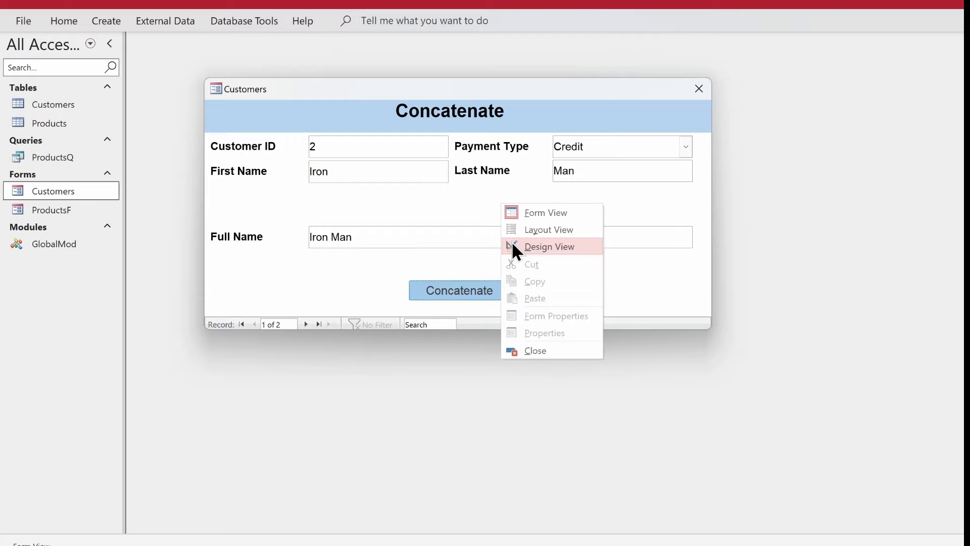
click(511, 242)
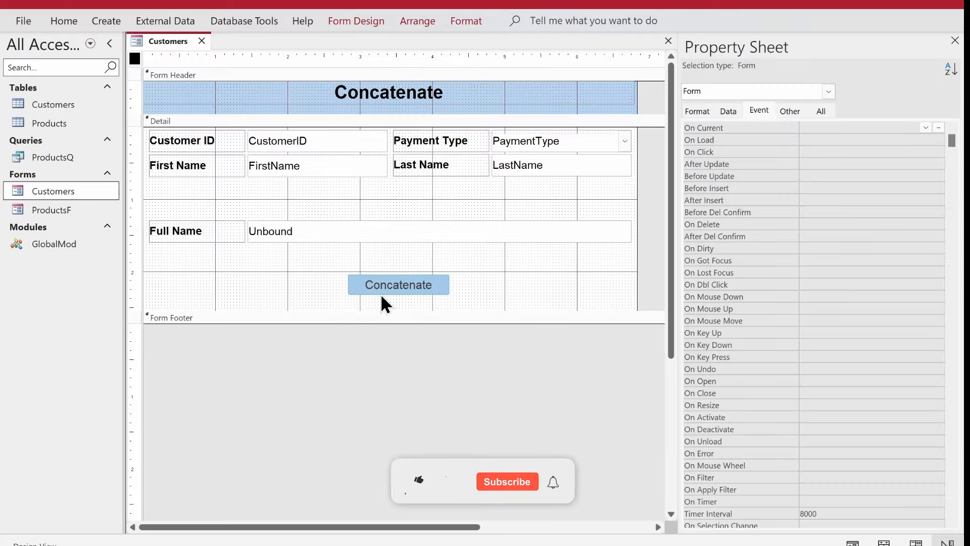
click(389, 289)
click(952, 127)
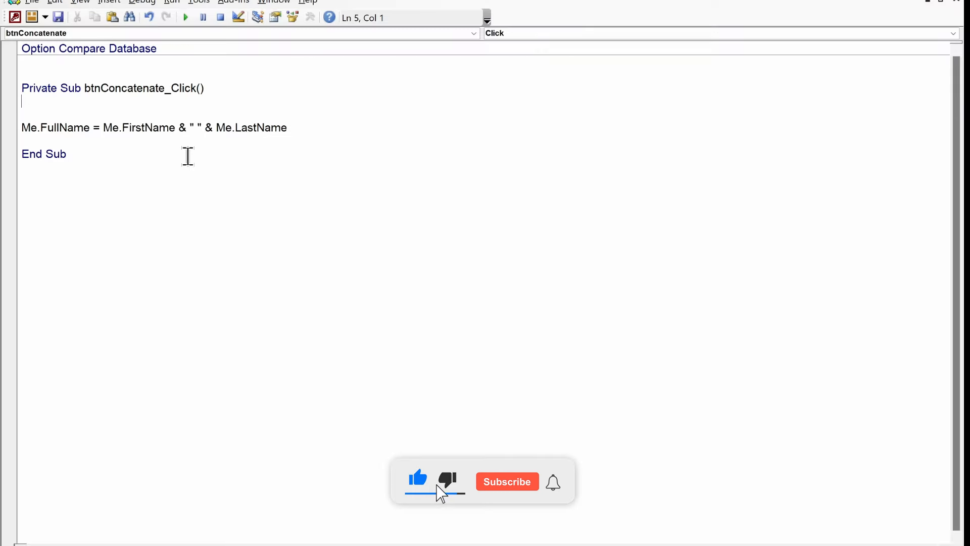
Insert "Customer ID" & " " & before Me.FirstName in the Me.FullName assignment
click(106, 126)
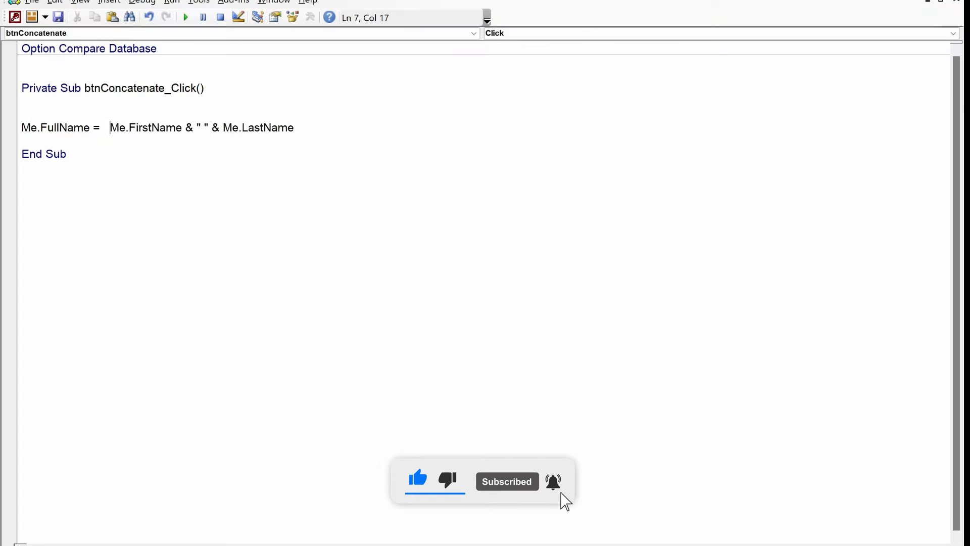
key(Left)
text("")
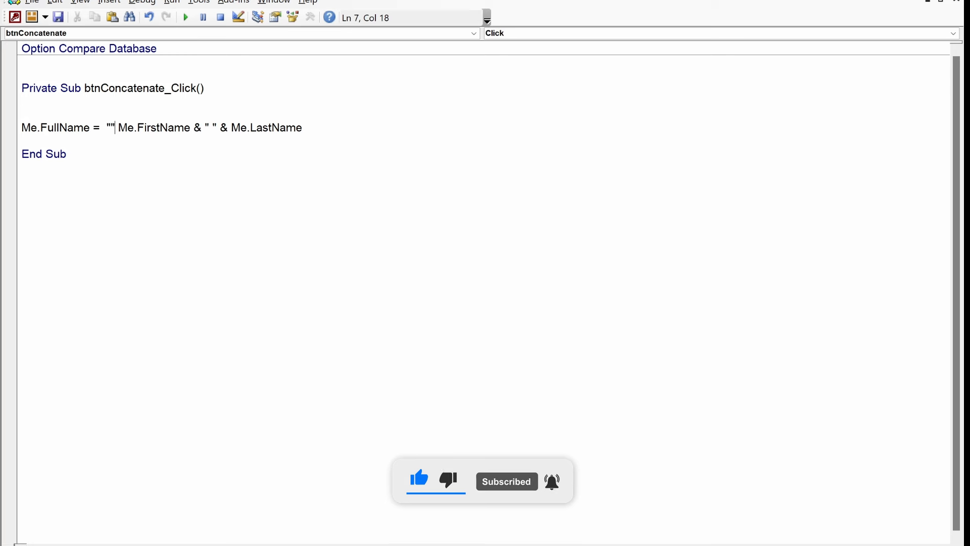
key(Left)
text(Customer )
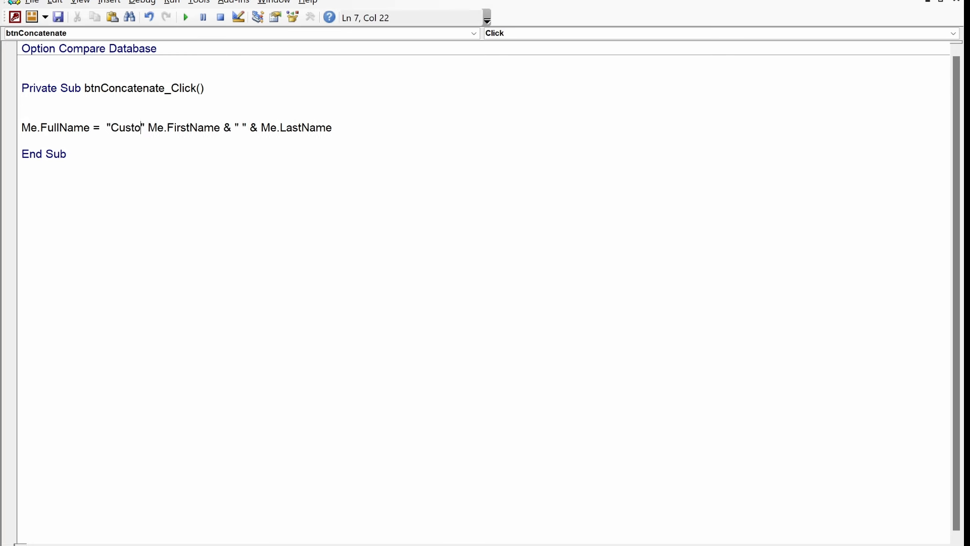
text(ID)
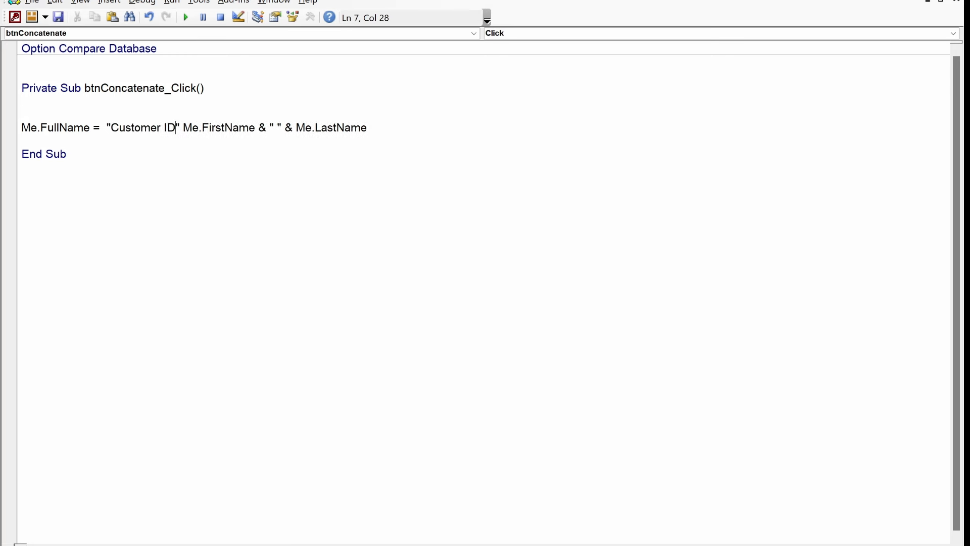
key(Right)
text(&" "&)
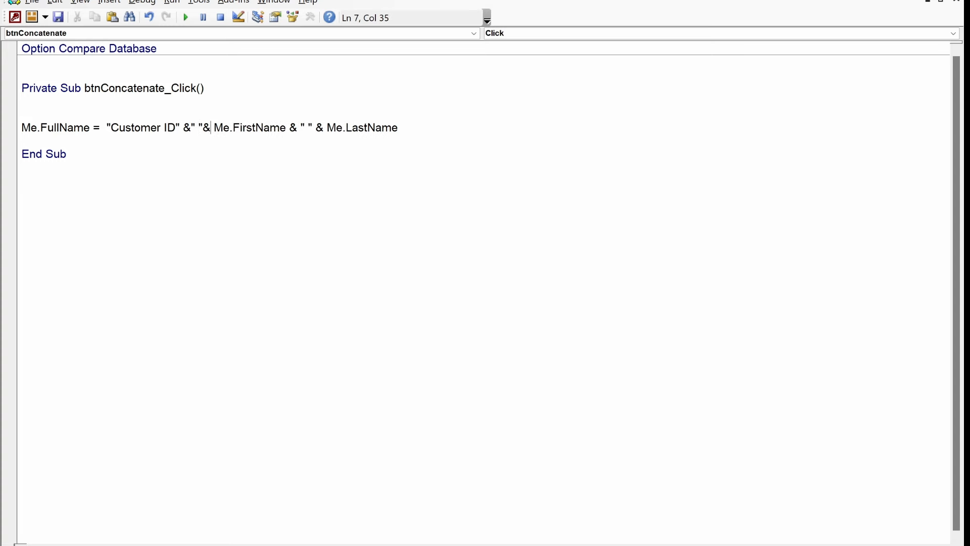
Add Me.CustomerID & " - " & between the "Customer ID" text and Me.FirstName in the assignment
text( me. )
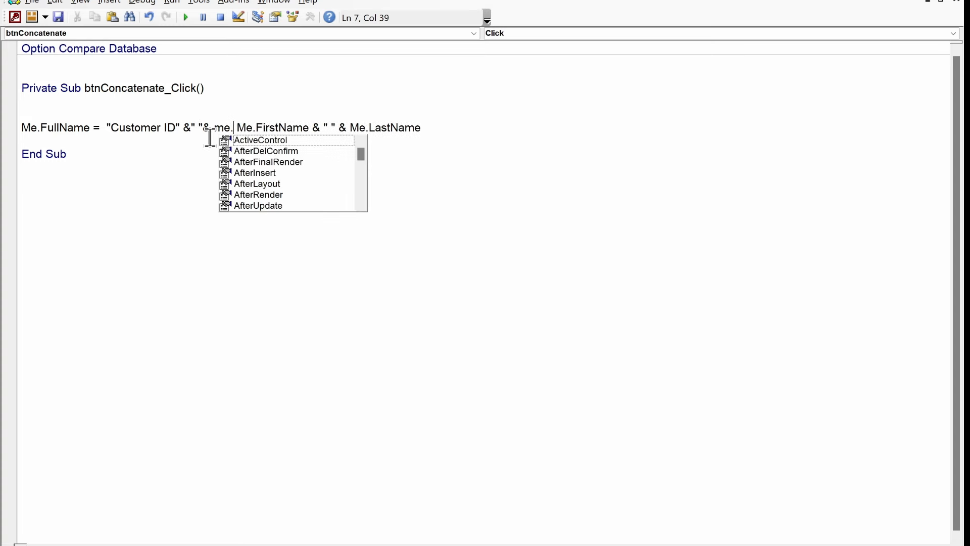
text(custo)
key(Tab)
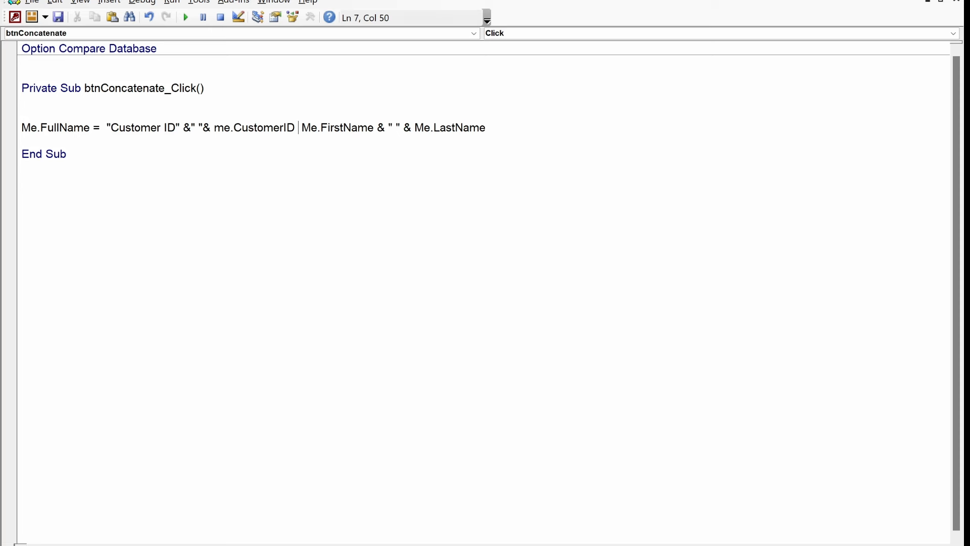
text(&&" ")
key(Left)
text(-)
key(Down)
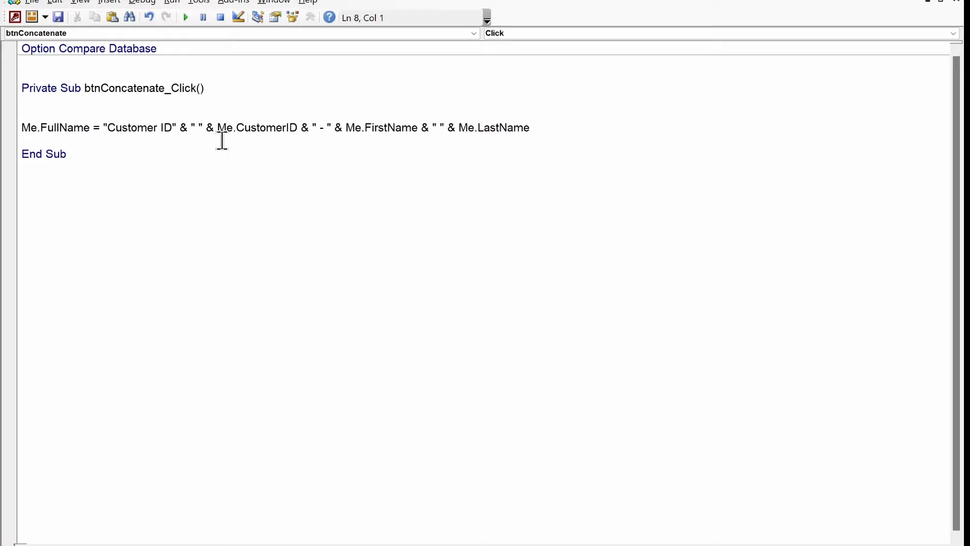
Close the code editor, show the Customers form in Form View and test the updated concatenation on the first record
click(954, 1)
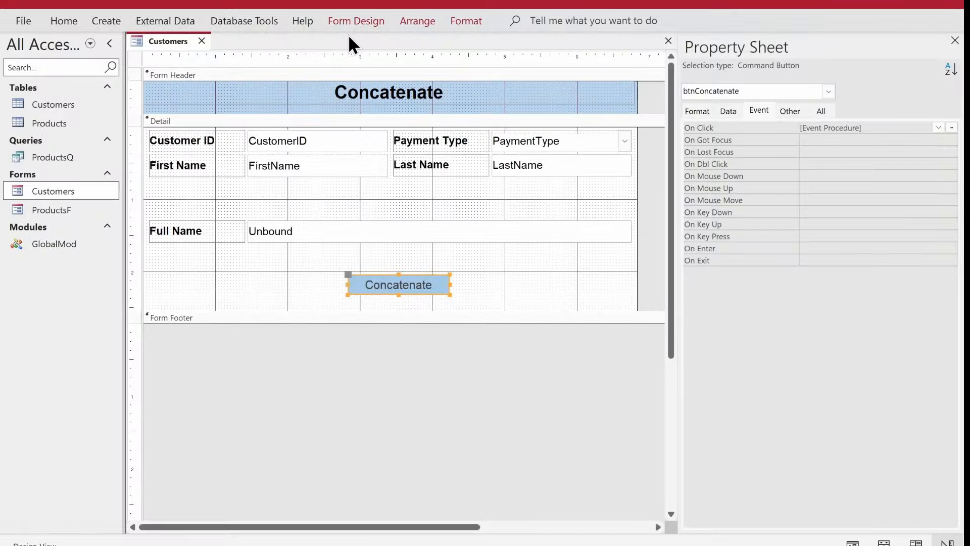
right_click(160, 29)
right_click(158, 39)
right_click(173, 37)
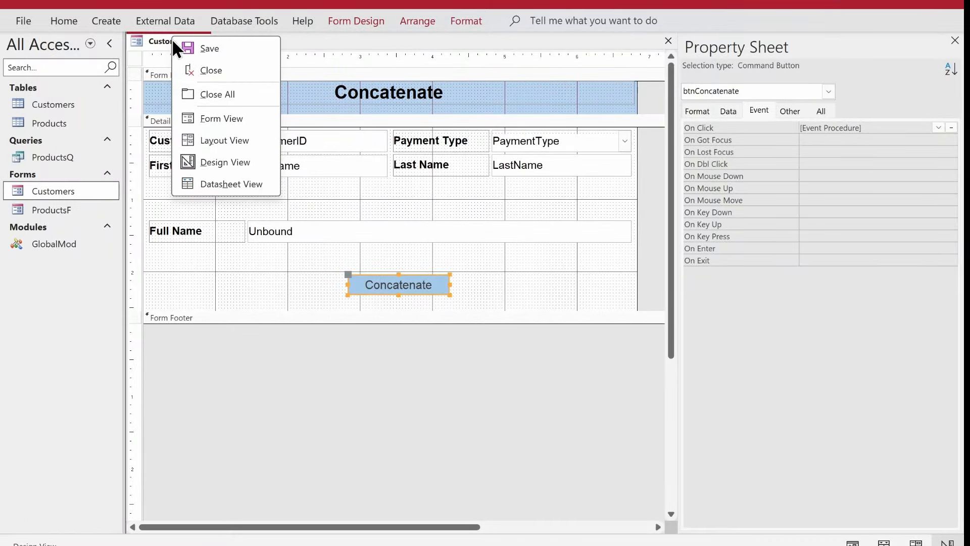
click(215, 119)
click(390, 262)
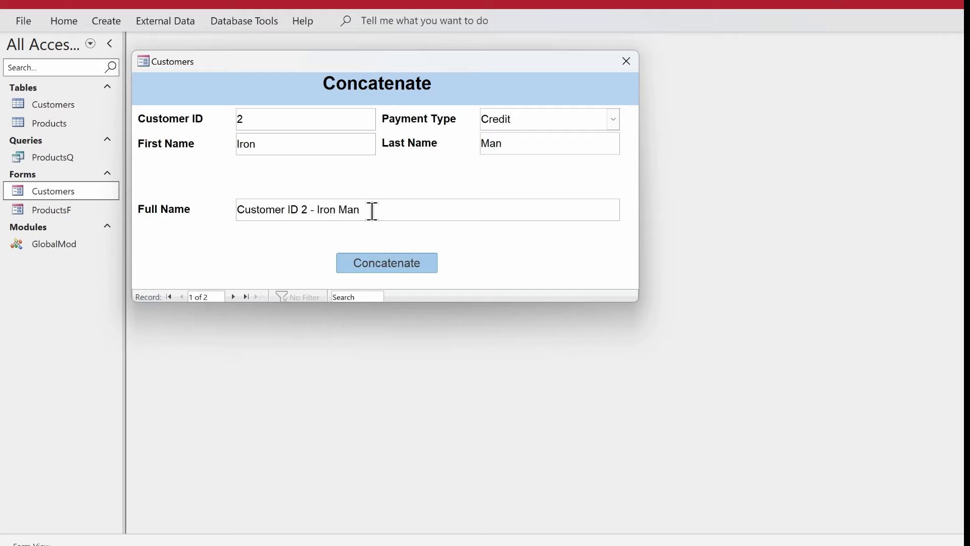
Switch the Customers form back to Design View and open the On Click event code of the Concatenate button
right_click(474, 174)
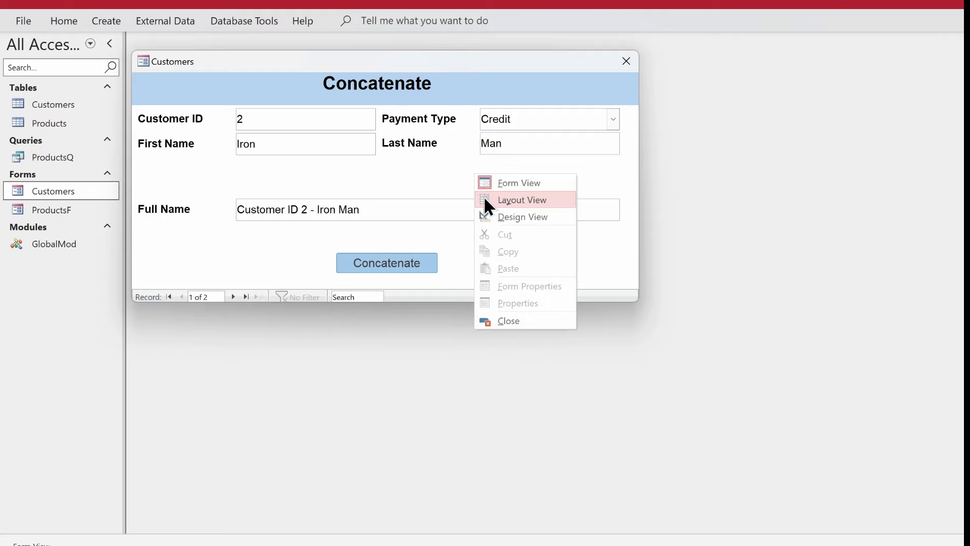
click(497, 216)
click(423, 269)
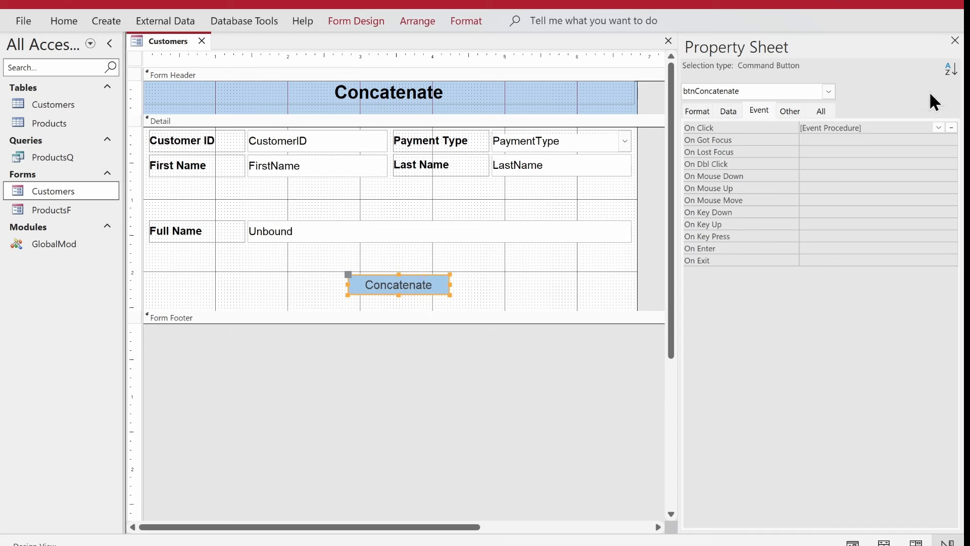
click(952, 127)
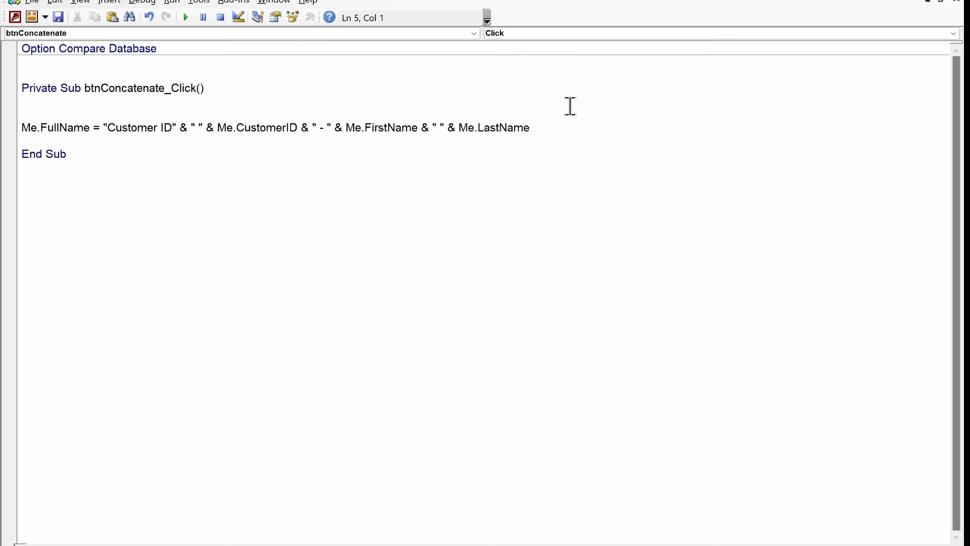
Append & " - " & Me.PaymentType after Me.LastName in the Me.FullName assignment
click(565, 125)
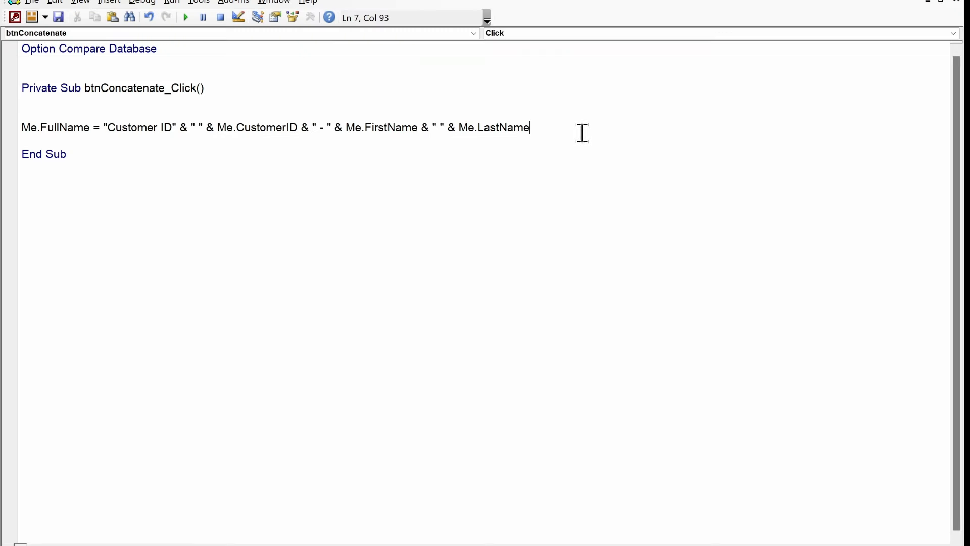
text(&&"")
key(Left)
key(Right)
key(Right)
key(Left)
key(Left)
key(Left)
key(Left)
key(Right)
text(-)
key(Right)
key(Right)
text(me.)
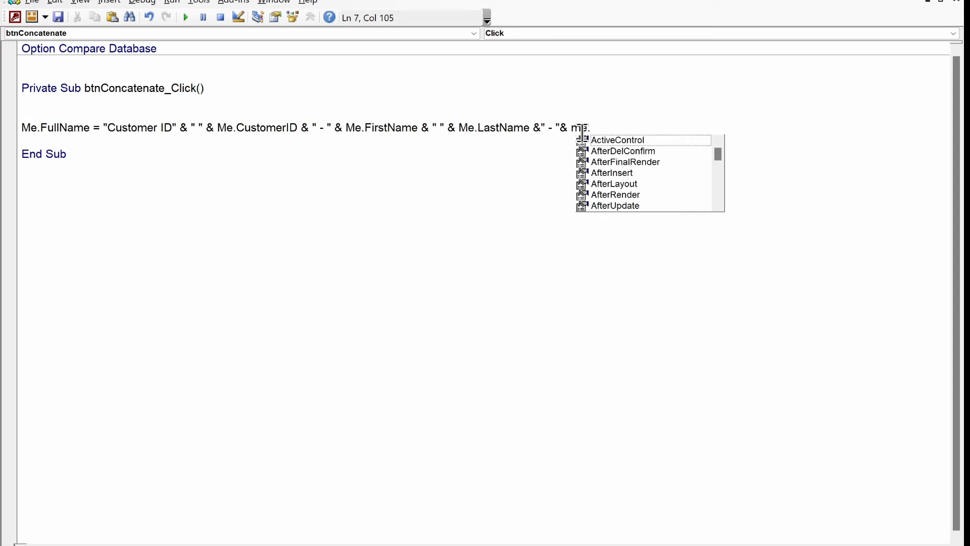
text(pay)
key(Return)
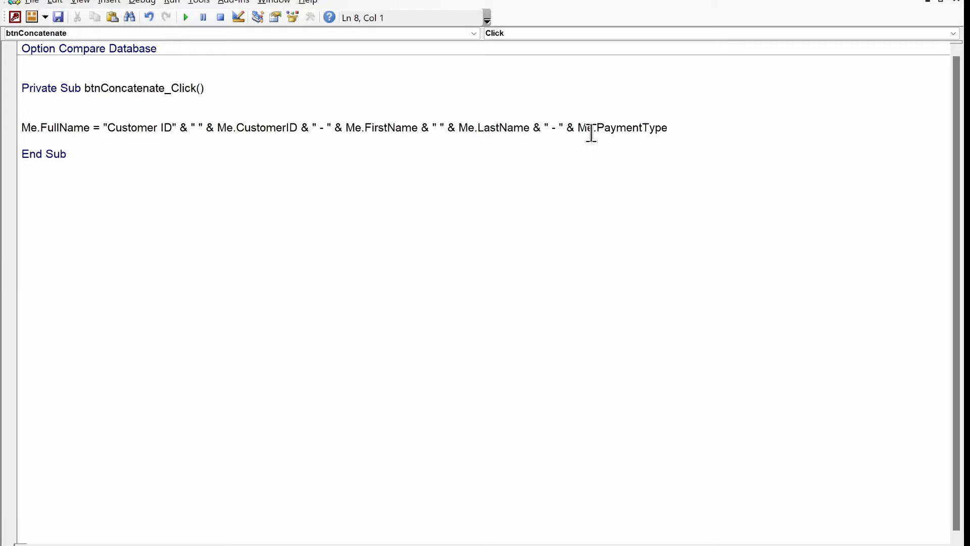
Close the code editor, show the Customers form in Form View and run the concatenation with the payment type on the first record
click(950, 0)
right_click(162, 41)
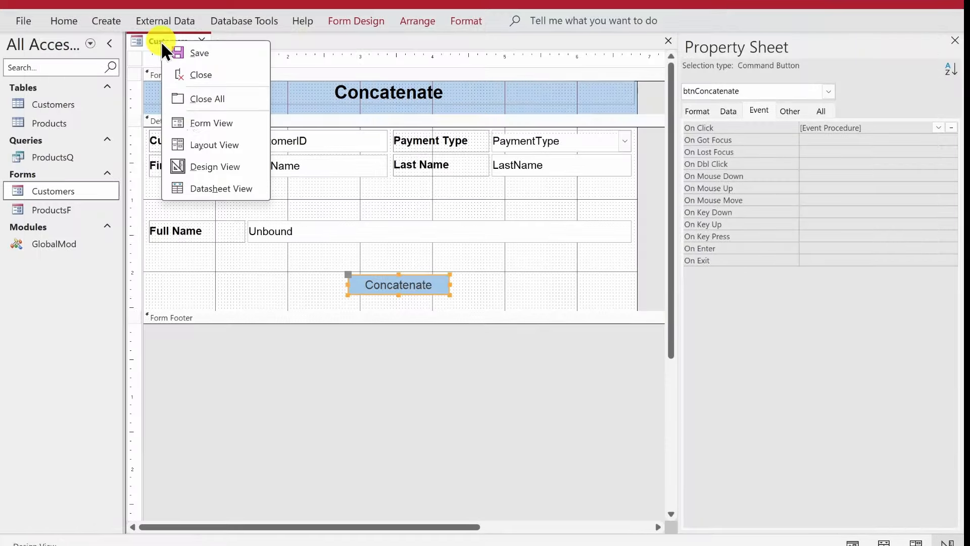
click(202, 123)
click(381, 265)
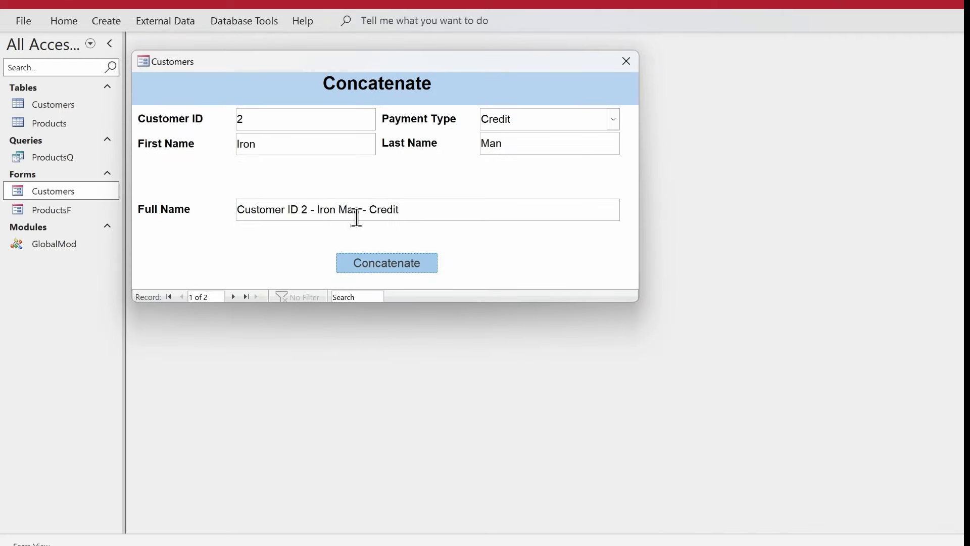
key(alt+Tab)
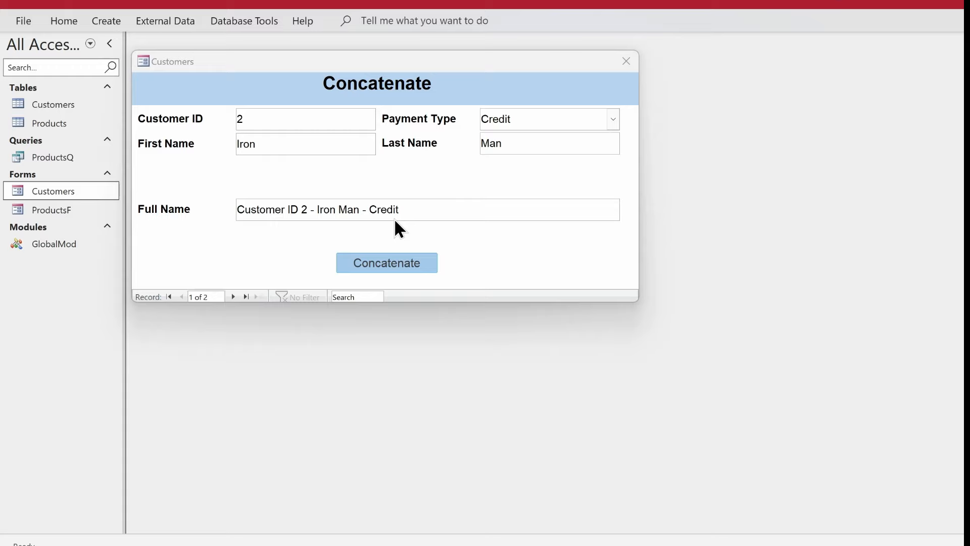
Return the Customers form to Design View and reopen the Concatenate button's On Click procedure
right_click(424, 174)
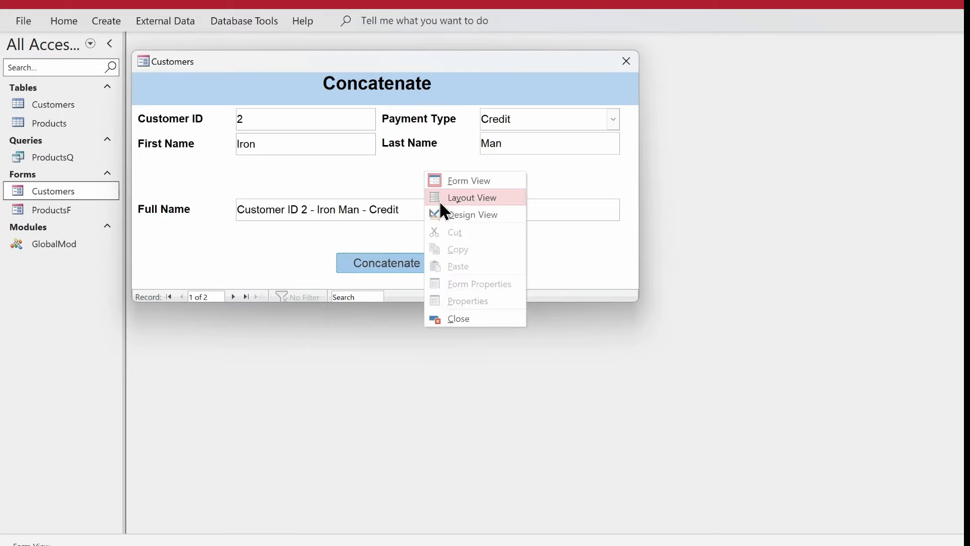
click(446, 213)
click(403, 285)
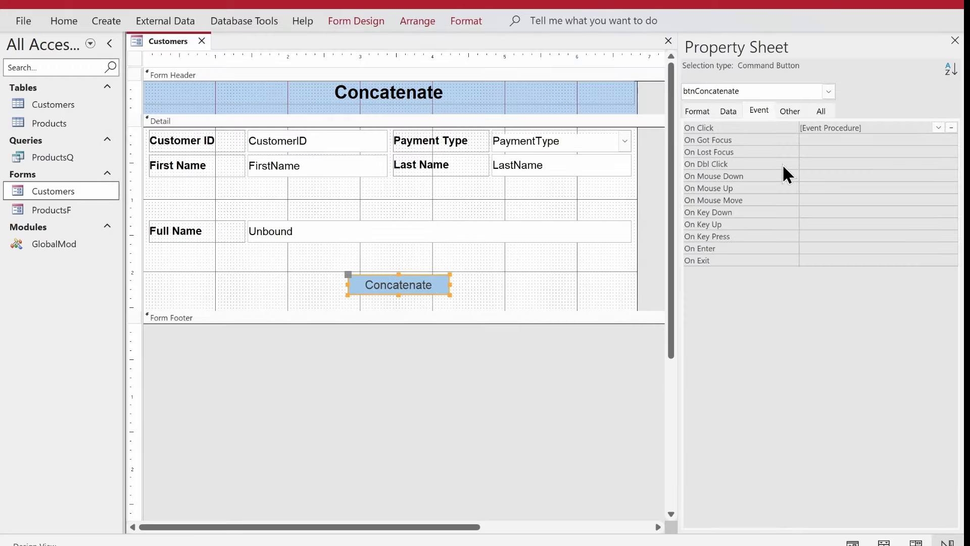
click(949, 127)
Append & " " & "Customer" after Me.PaymentType in the Me.FullName assignment and compile the code
click(675, 128)
text(&&)
key(Left)
text("")
key(Left)
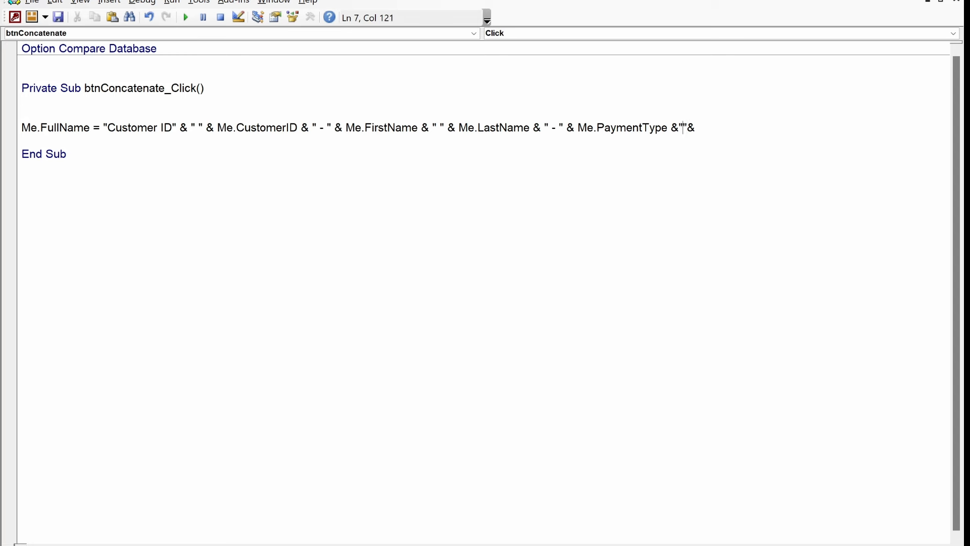
key(Right)
text(me.)
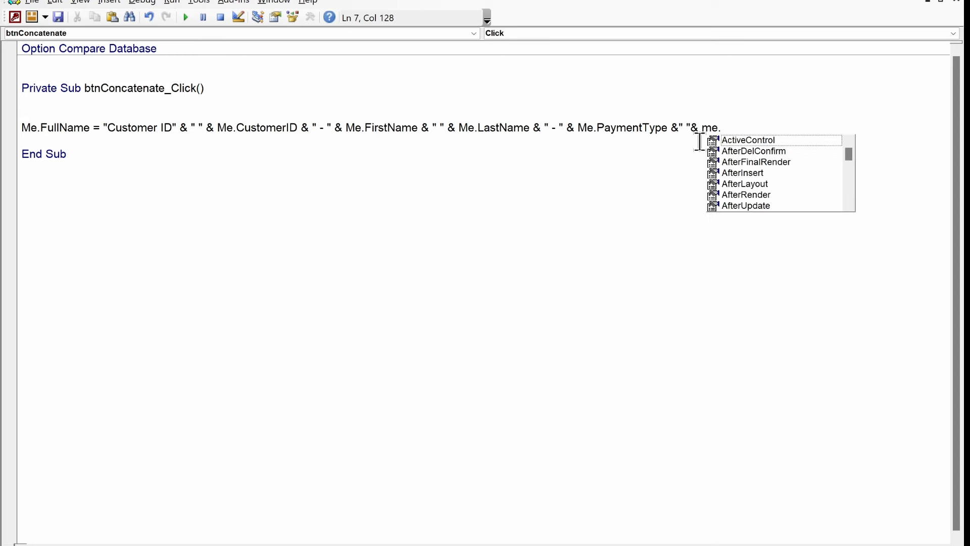
key(BackSpace)
key(BackSpace)
key(BackSpace)
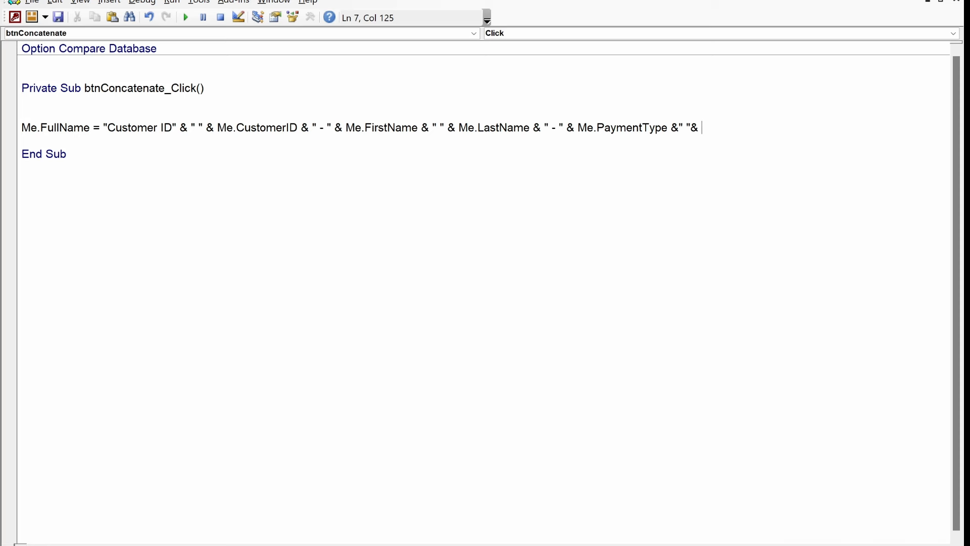
text("Customer)
key(Right)
key(Down)
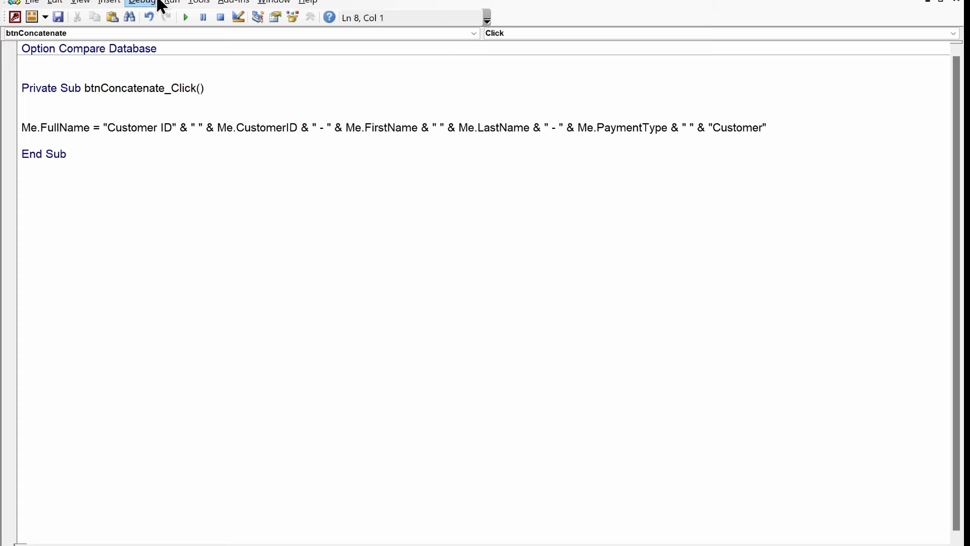
click(142, 2)
click(151, 16)
Close the code editor, run the concatenation on the first record in Form View and compare Full Name on the second record
click(956, 2)
right_click(167, 44)
click(214, 120)
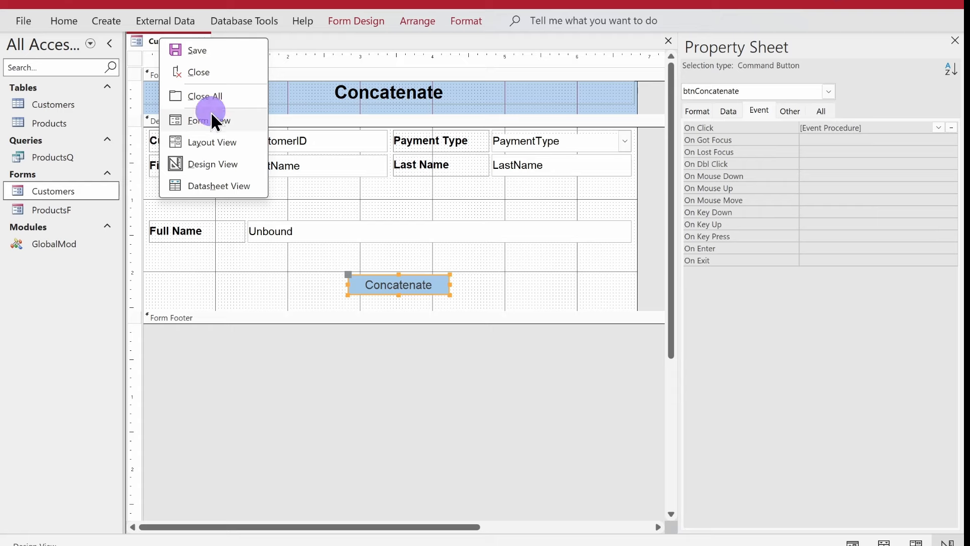
drag(404, 65, 447, 68)
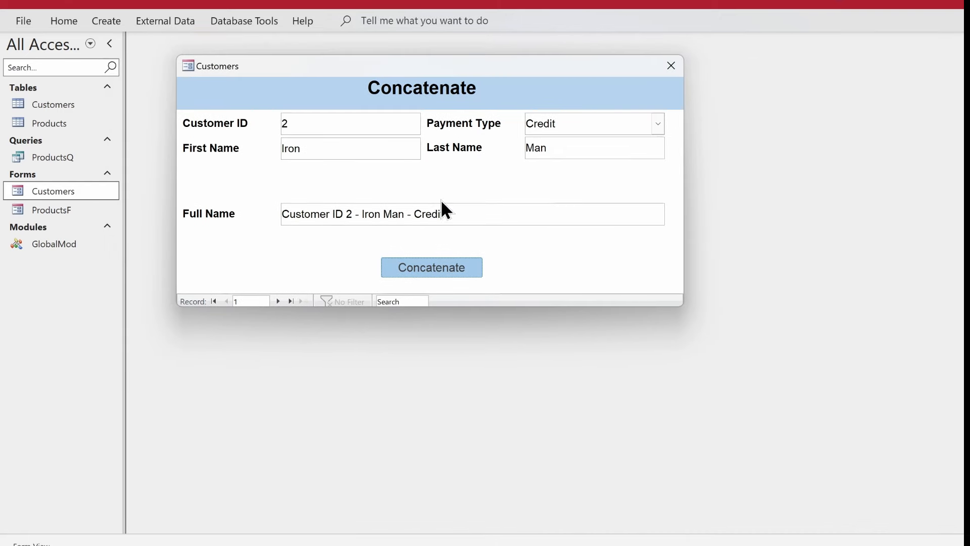
click(427, 269)
click(238, 212)
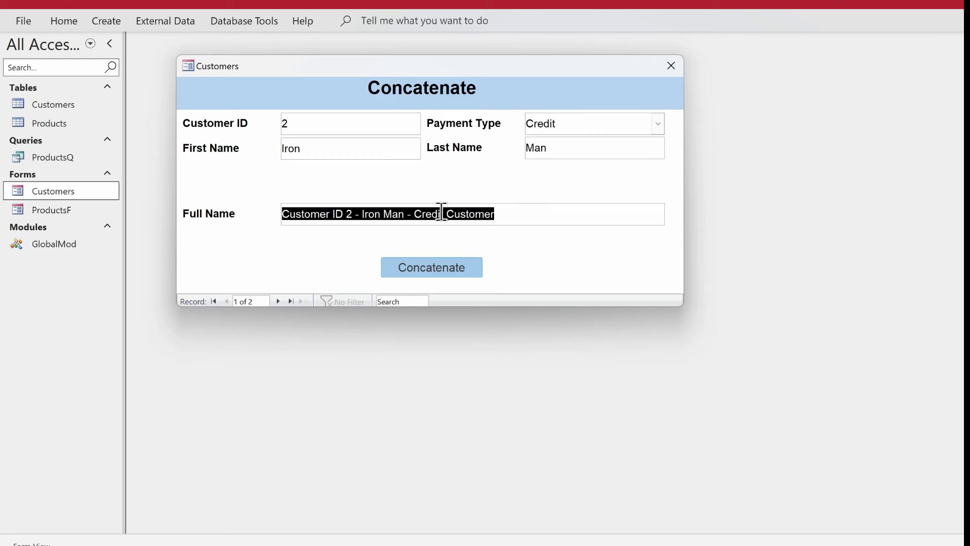
click(475, 214)
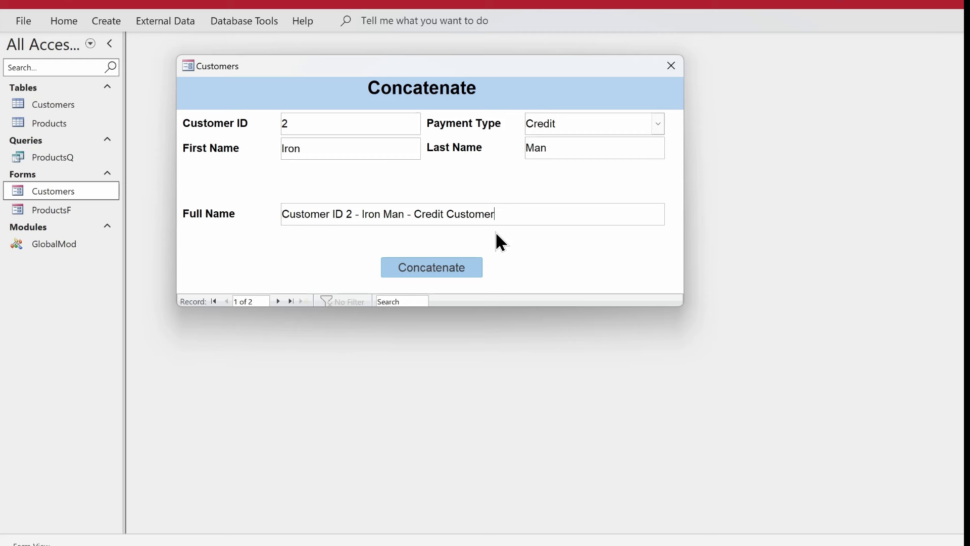
click(279, 302)
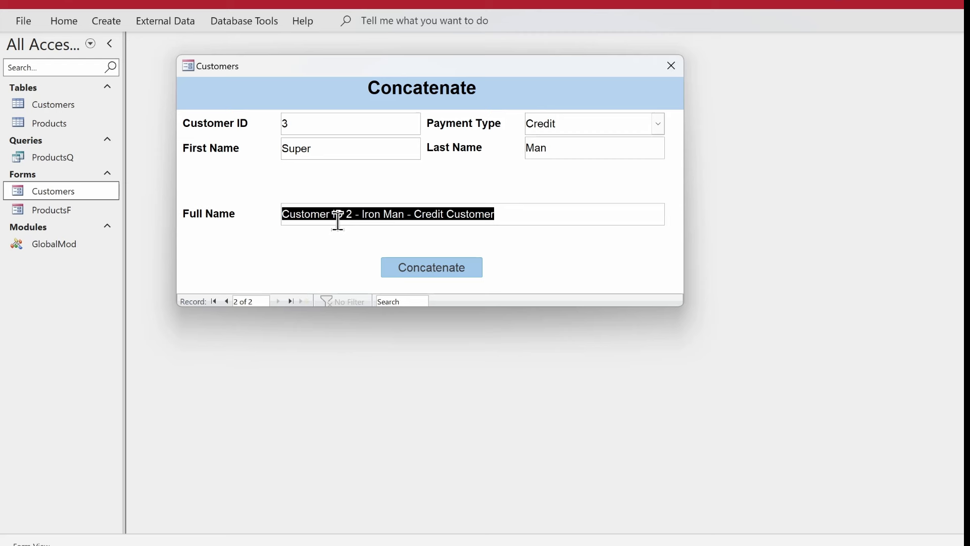
click(227, 301)
Return the form to Design View, open the Expression Builder for the Full Name text box's Control Source and widen it
right_click(368, 177)
click(390, 217)
click(368, 234)
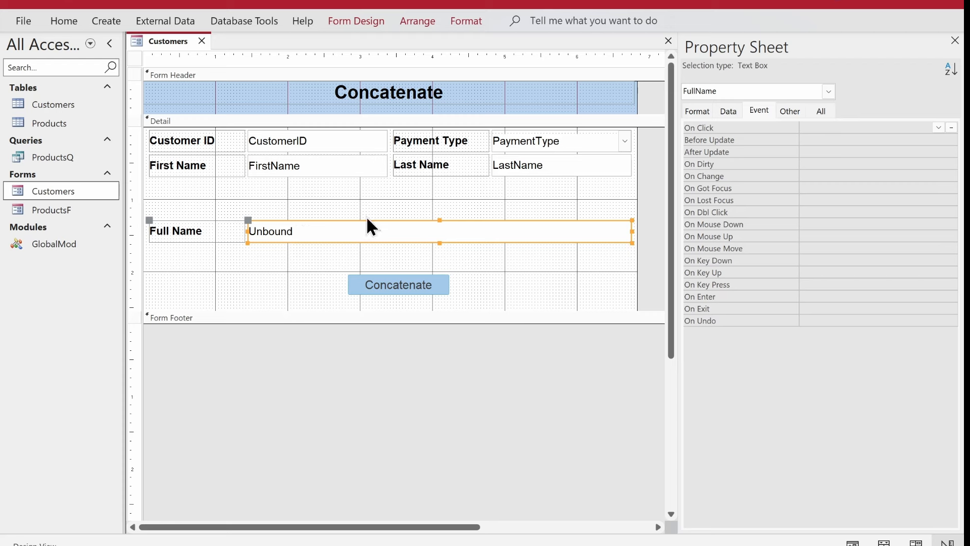
click(732, 110)
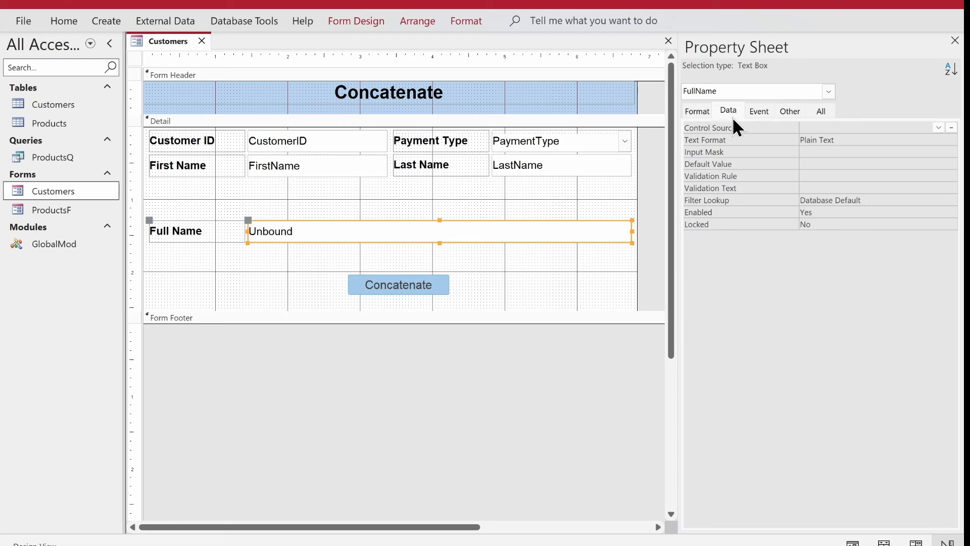
click(838, 126)
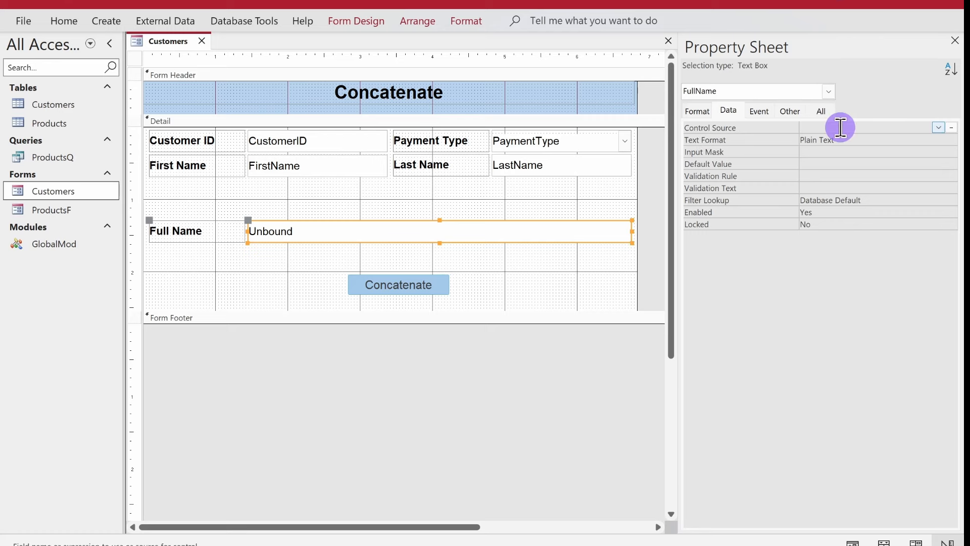
click(952, 128)
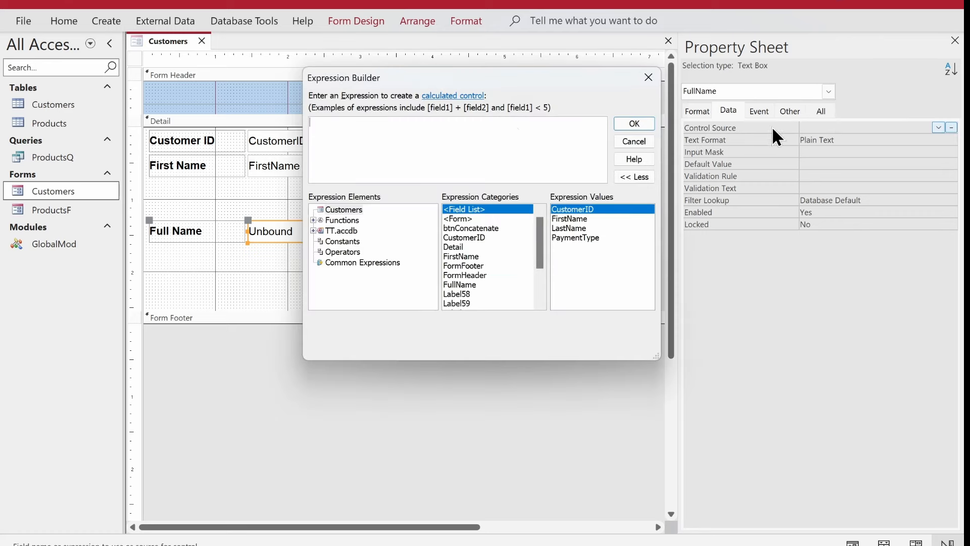
drag(531, 83, 401, 101)
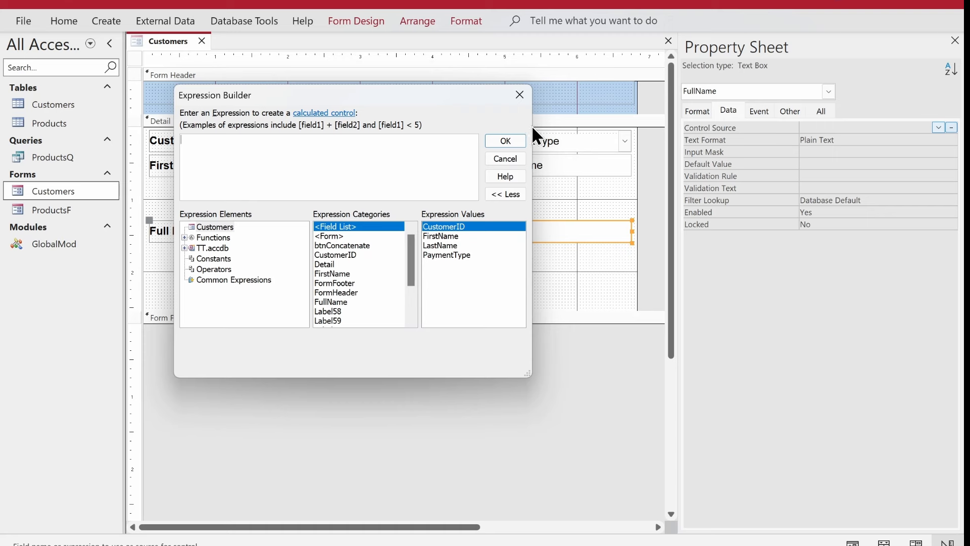
drag(541, 120, 645, 137)
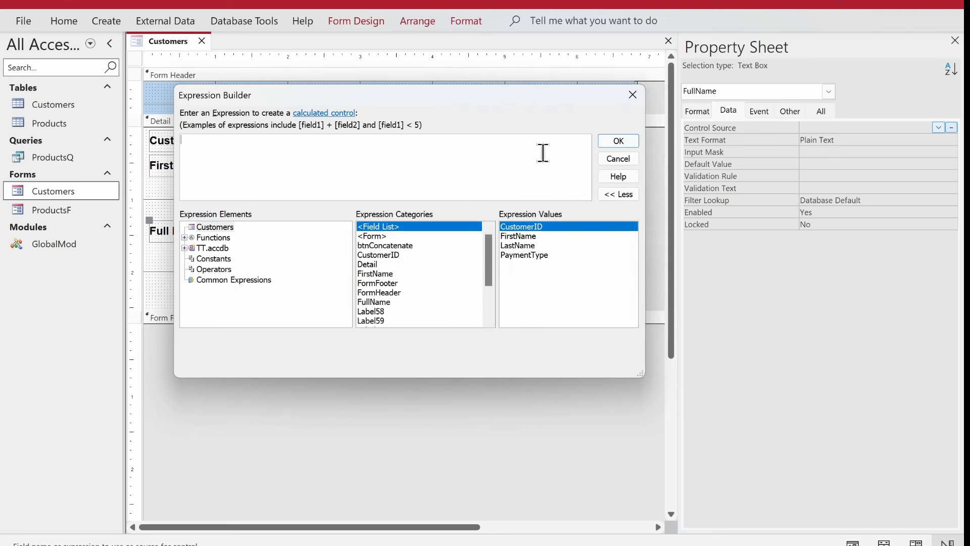
Start the Control Source expression with "Customer ID" & " " & [CustomerID]
click(257, 162)
text("")
text(Customer ID)
text( &&)
text("")
text(  custo)
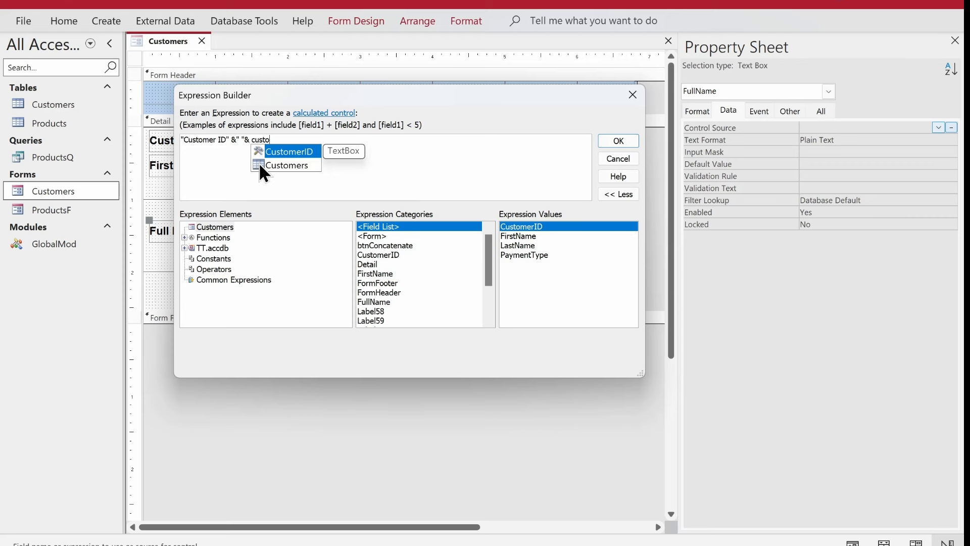
key(Tab)
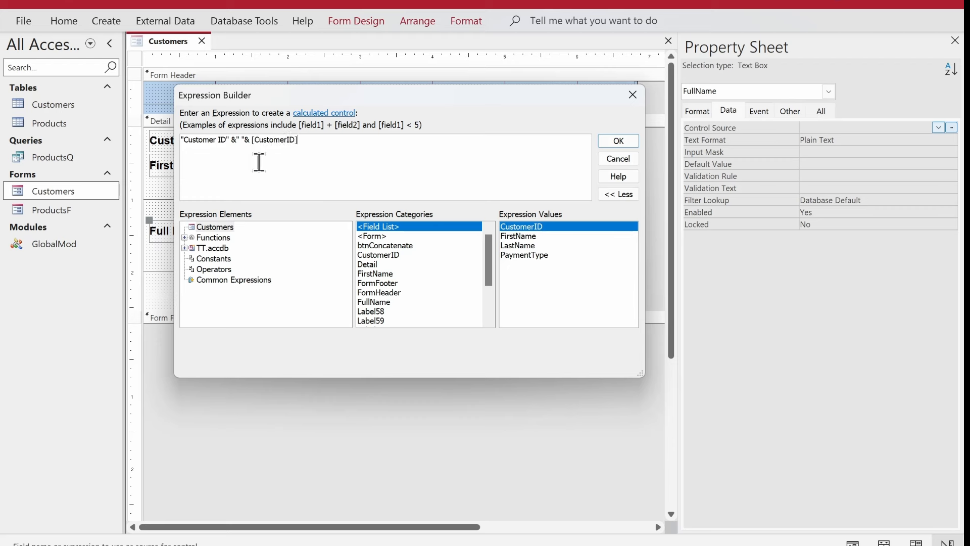
Append & " - " & [FirstName] & " " & [LastName] to the Control Source expression
text(&&)
text(" ")
text(- "&)
text([FirstName])
key(Tab)
text(&&)
key(Left)
text(" ")
key(End)
text([LastName])
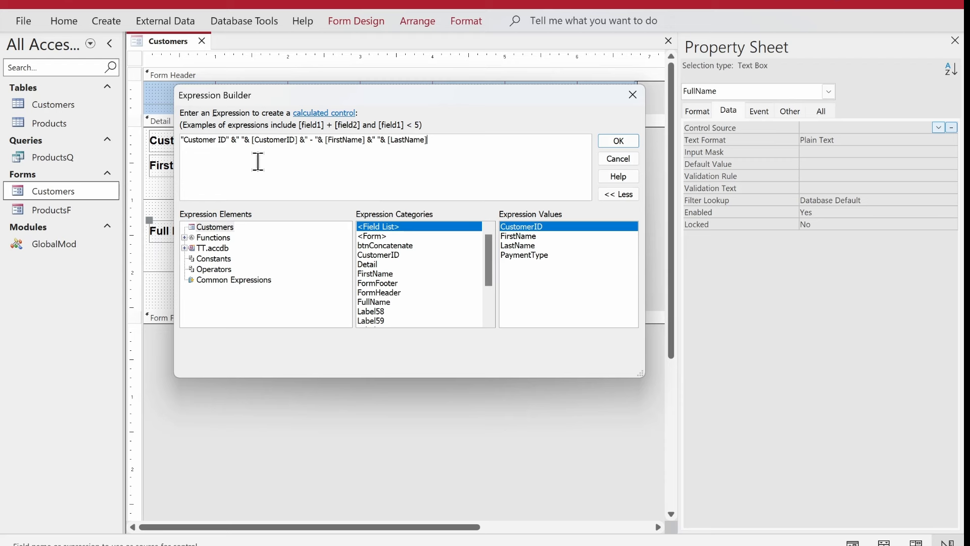
Append & " - " & [PaymentType] & " " & "Customer" to the expression and accept it as the Full Name Control Source
text( &&)
click(434, 140)
text(" ")
text( - "&)
text([PaymentType])
text( &&)
text(" "&)
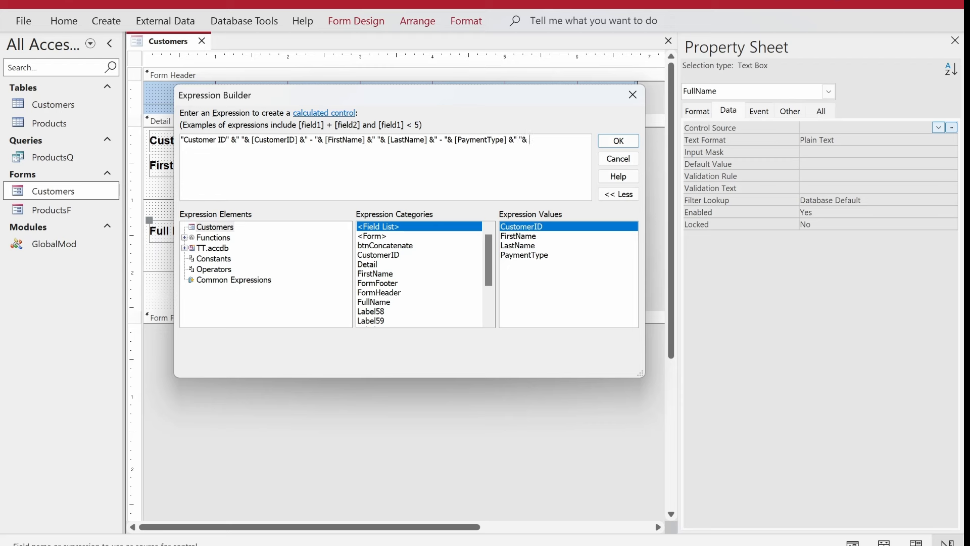
text( "Customer)
click(620, 142)
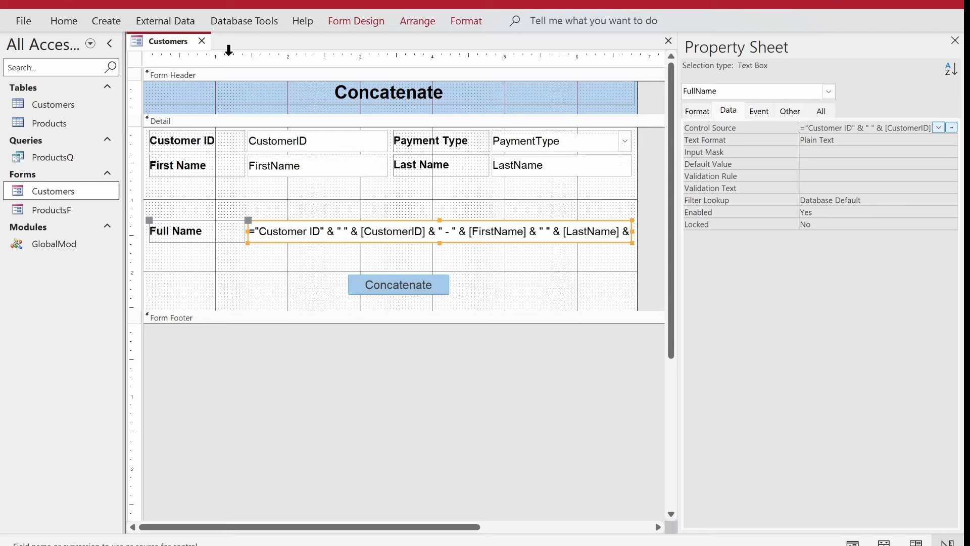
Show the Customers form in Form View and check the calculated Full Name on both customer records
right_click(143, 41)
right_click(162, 39)
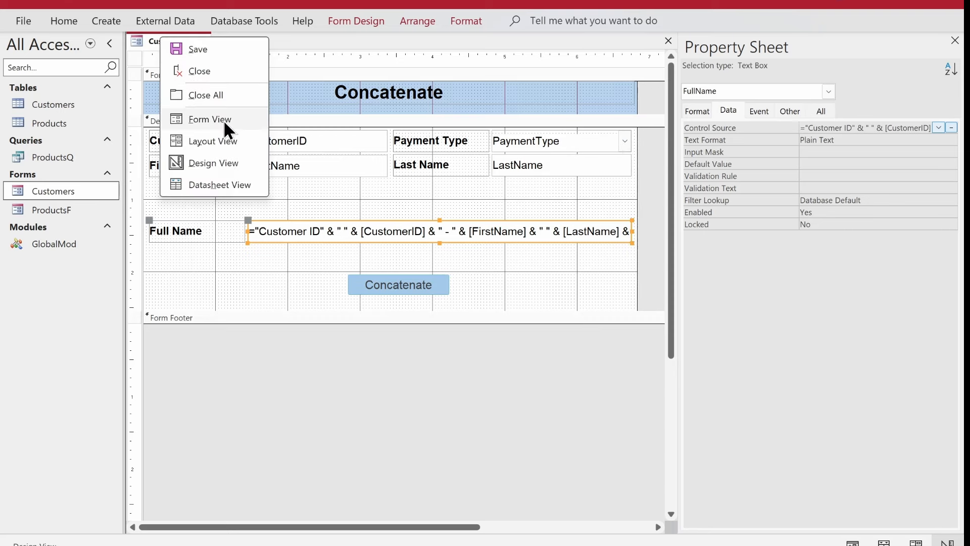
click(226, 124)
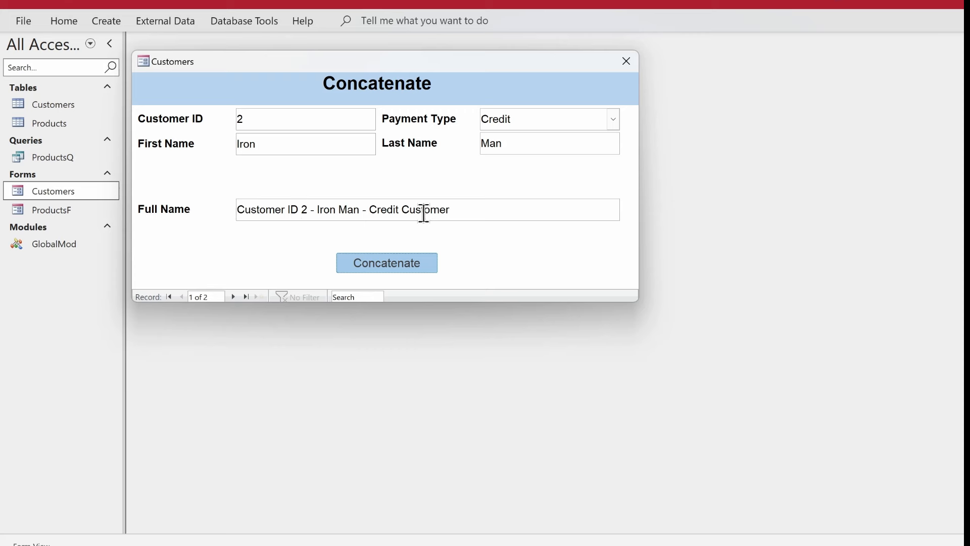
drag(450, 65, 560, 148)
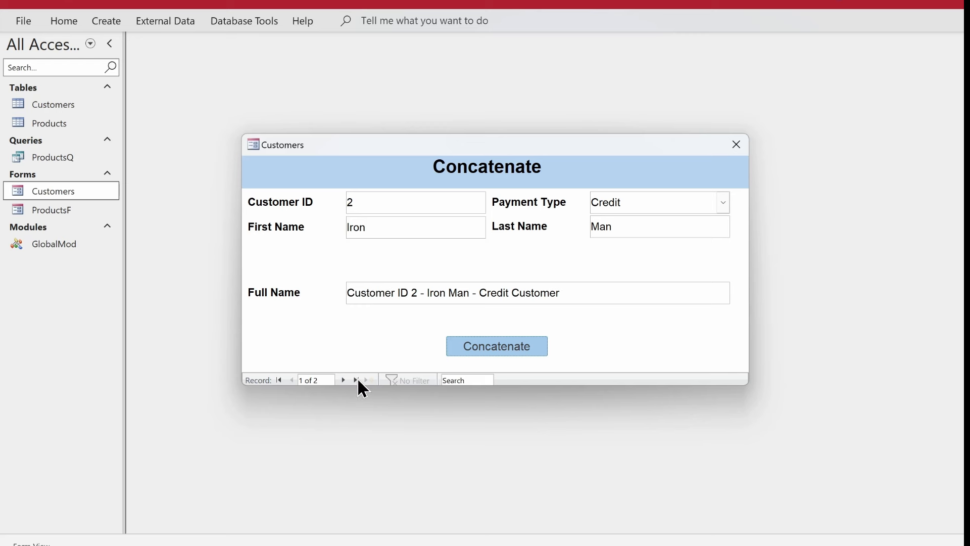
click(345, 381)
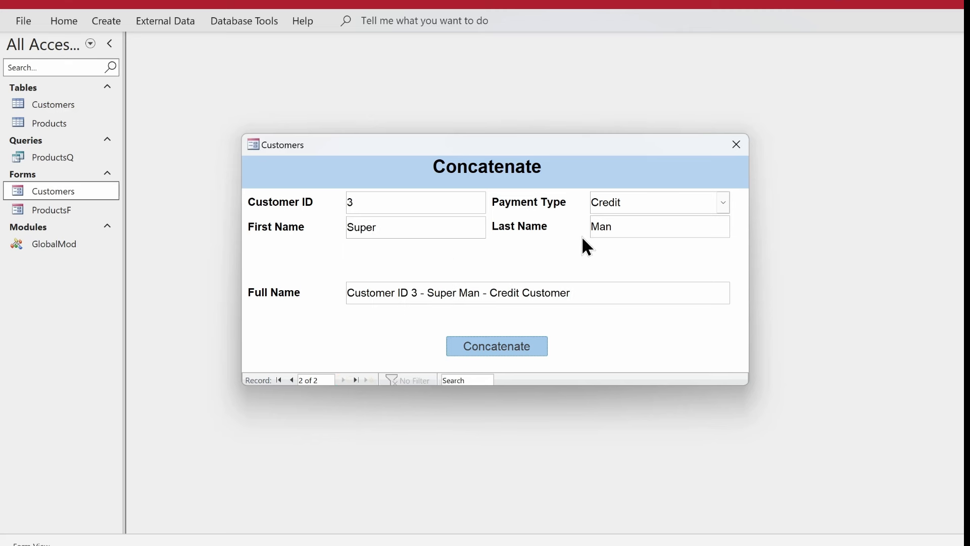
Set the Customers form's Allow Additions property to Yes and return the form to Form View
click(292, 379)
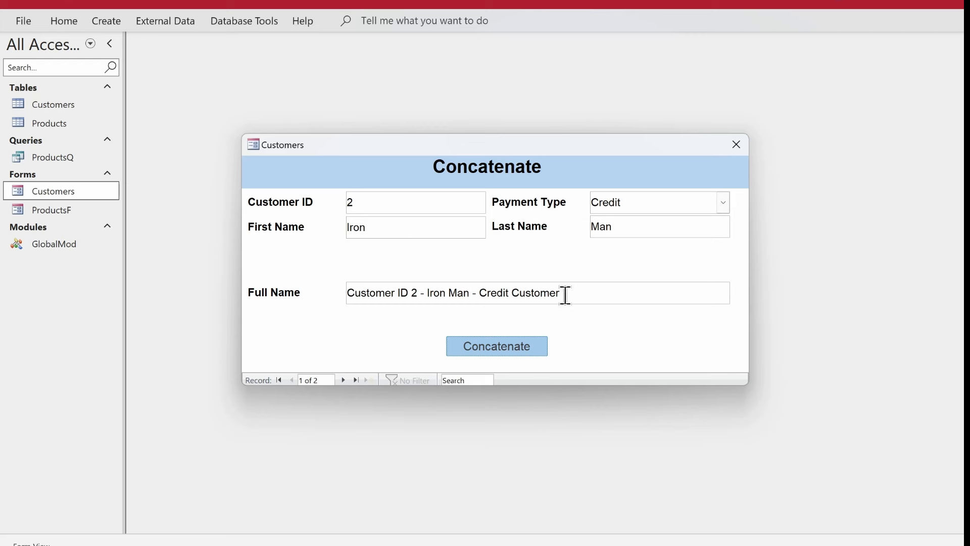
click(343, 380)
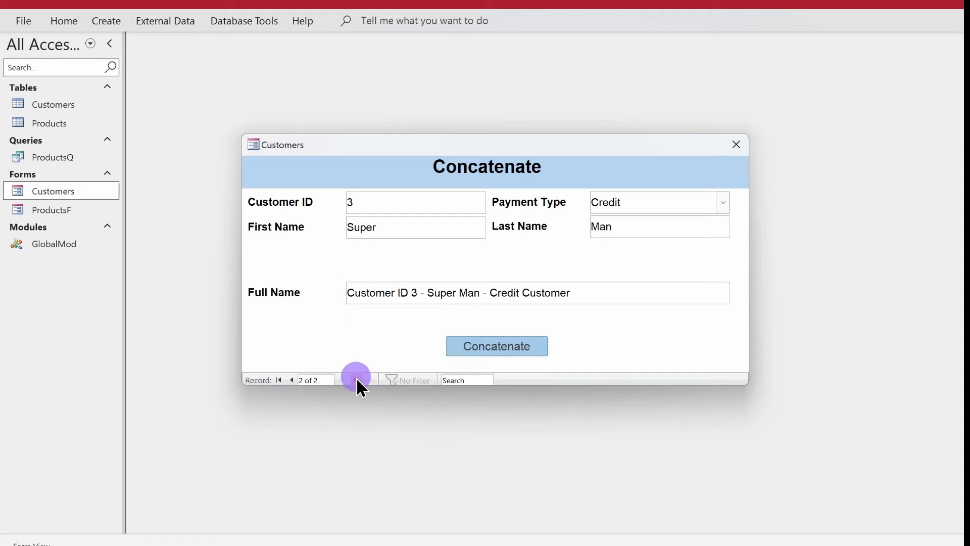
right_click(396, 167)
click(425, 206)
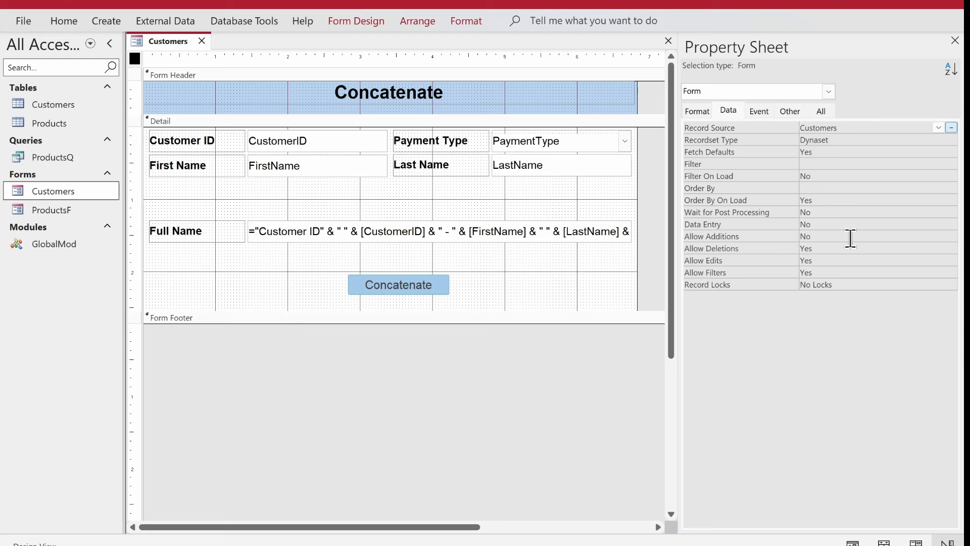
double_click(850, 238)
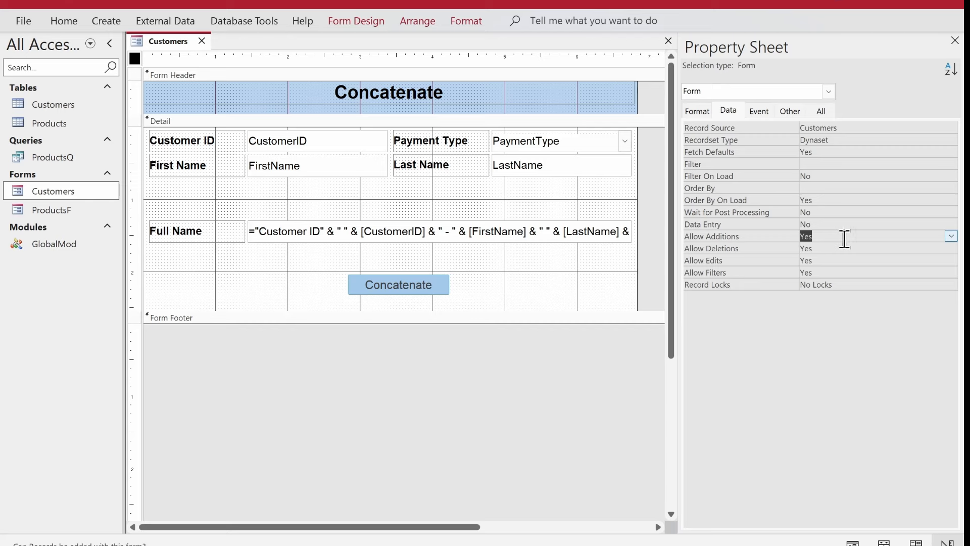
right_click(162, 42)
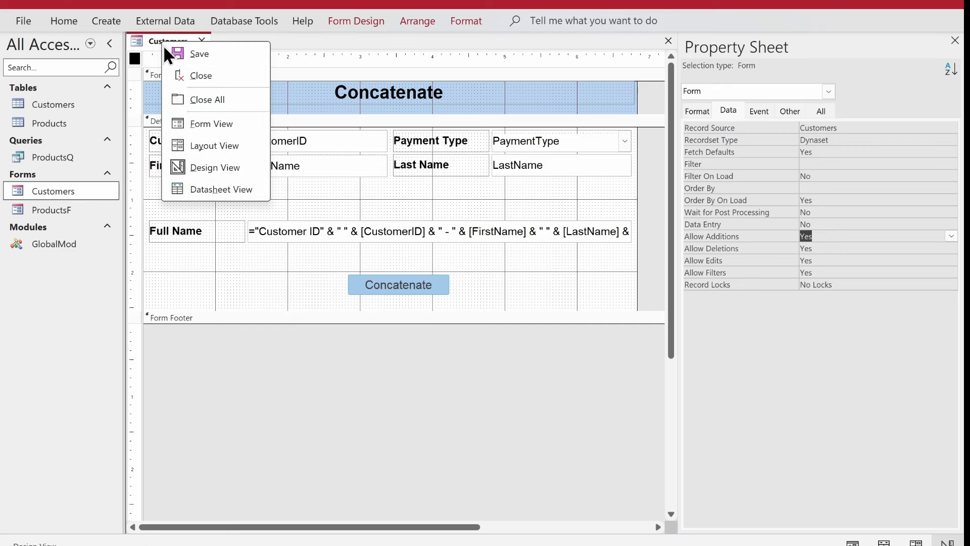
click(206, 125)
drag(329, 71, 365, 129)
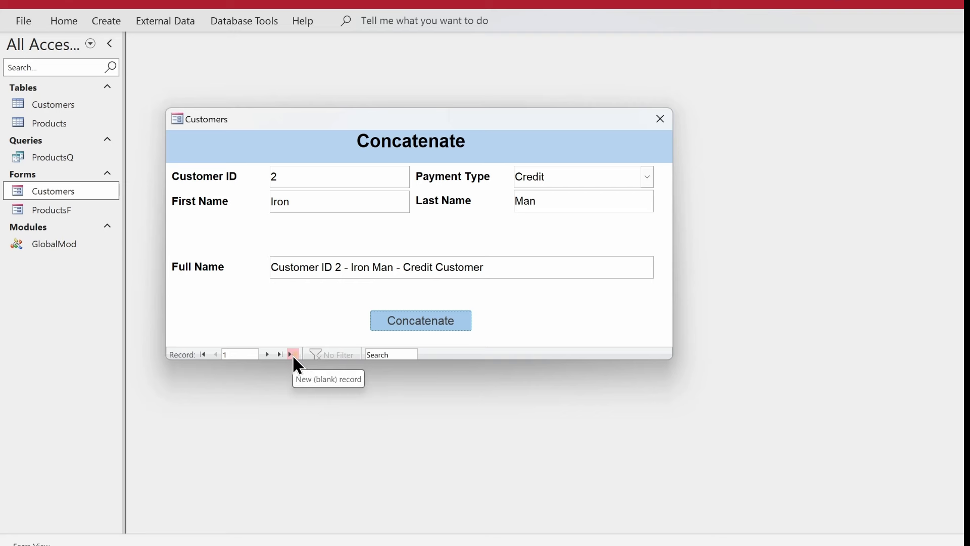
Add a new customer record with first name Robert, last name Downey and payment type Cash
click(292, 354)
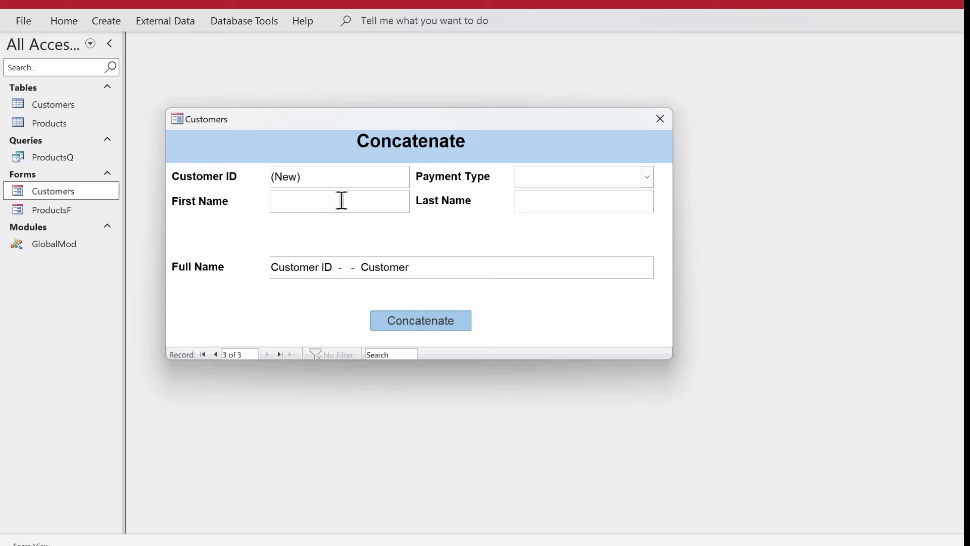
click(323, 201)
text(Robert)
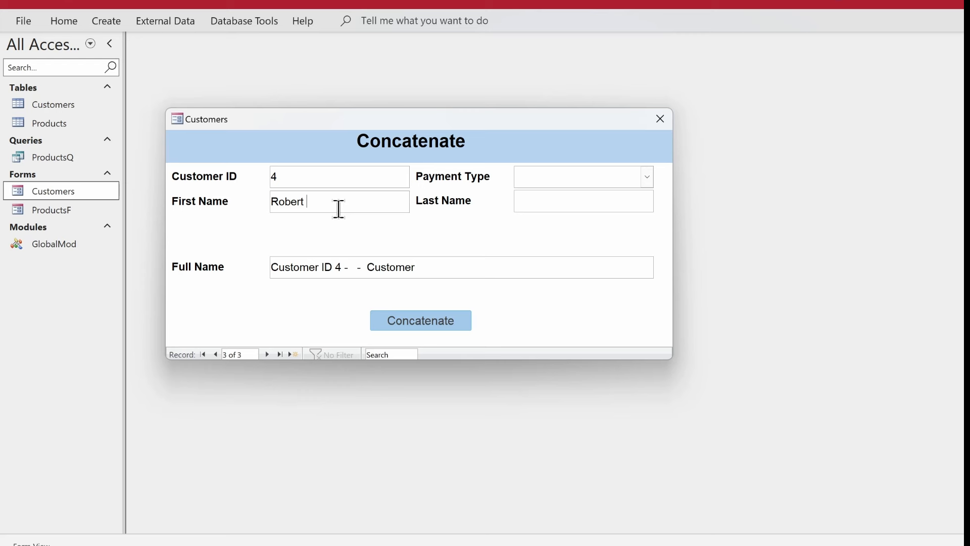
key(Tab)
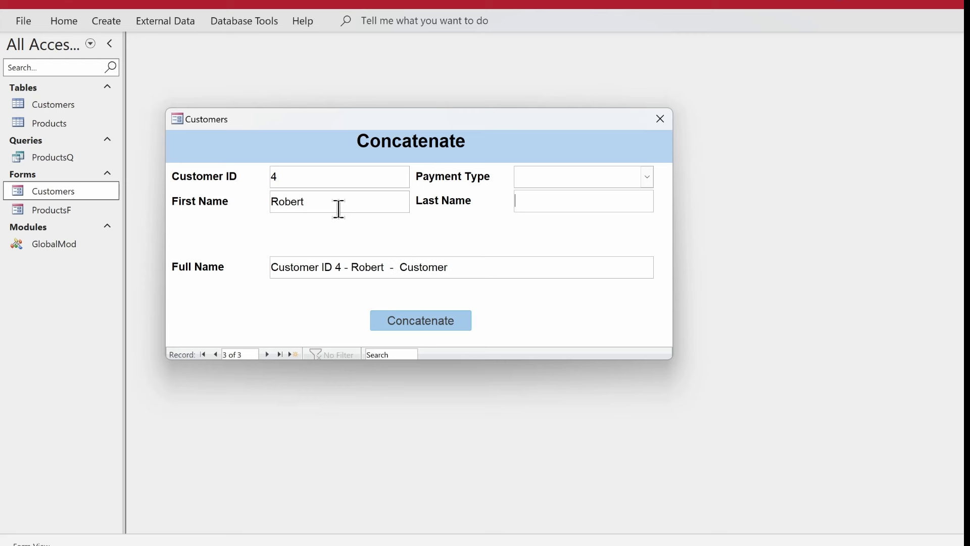
click(538, 205)
text(Downey)
key(Tab)
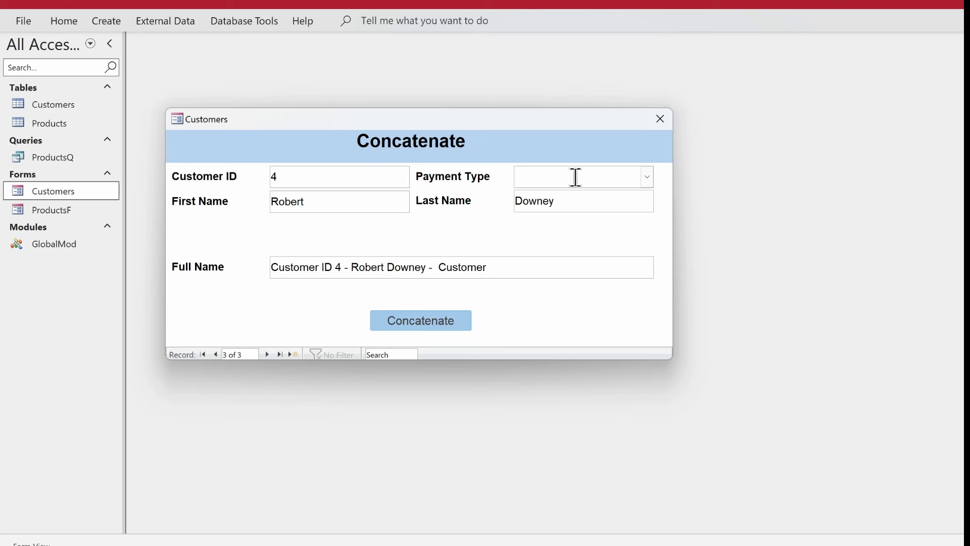
click(647, 176)
click(628, 204)
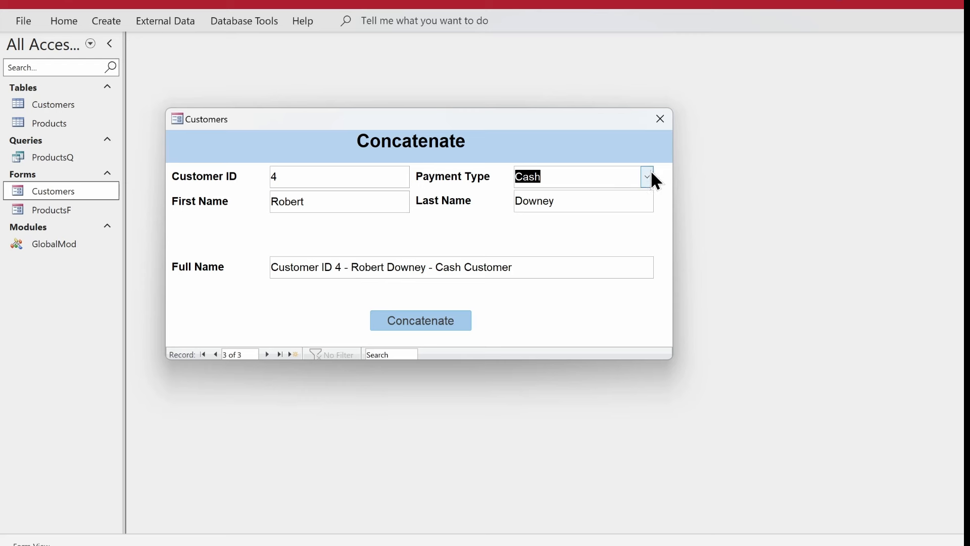
Append "Jr." to the new customer's last name
click(607, 200)
text(Jr.)
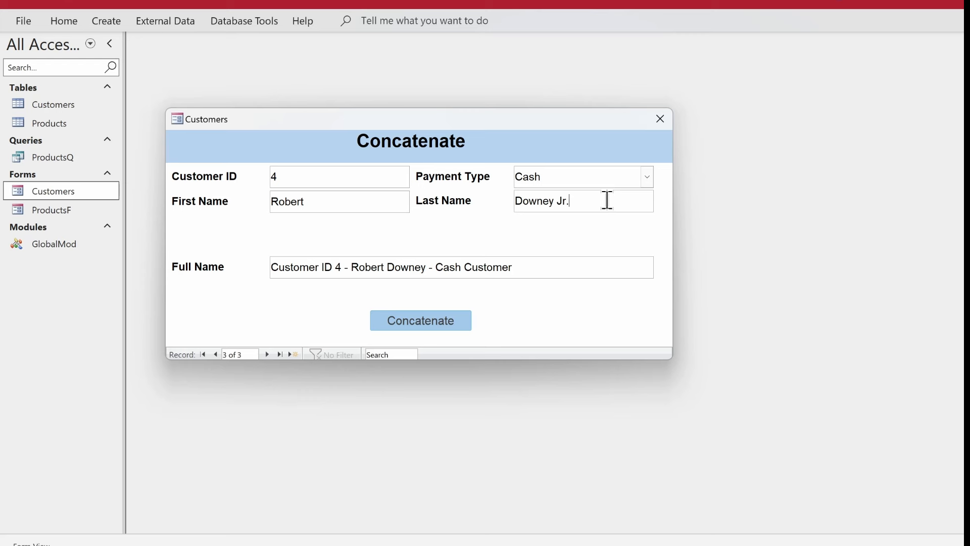
key(Tab)
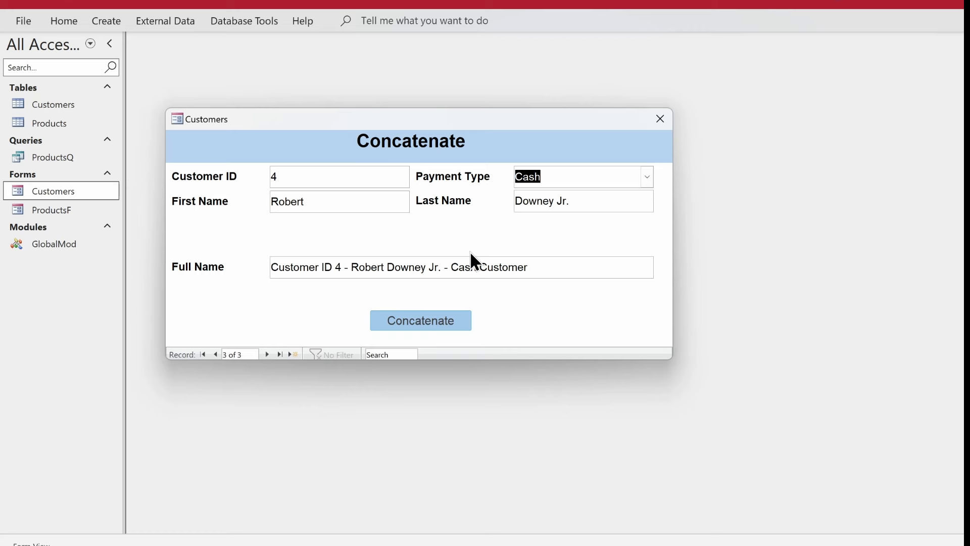
Check the calculated Full Name on the new and the first customer record, and close the Customers form
drag(274, 271, 244, 264)
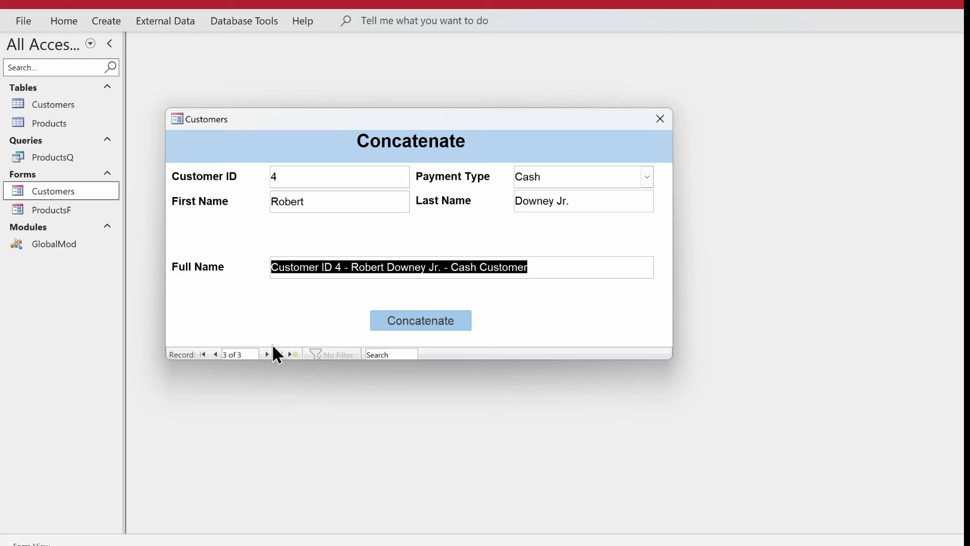
click(215, 353)
click(216, 353)
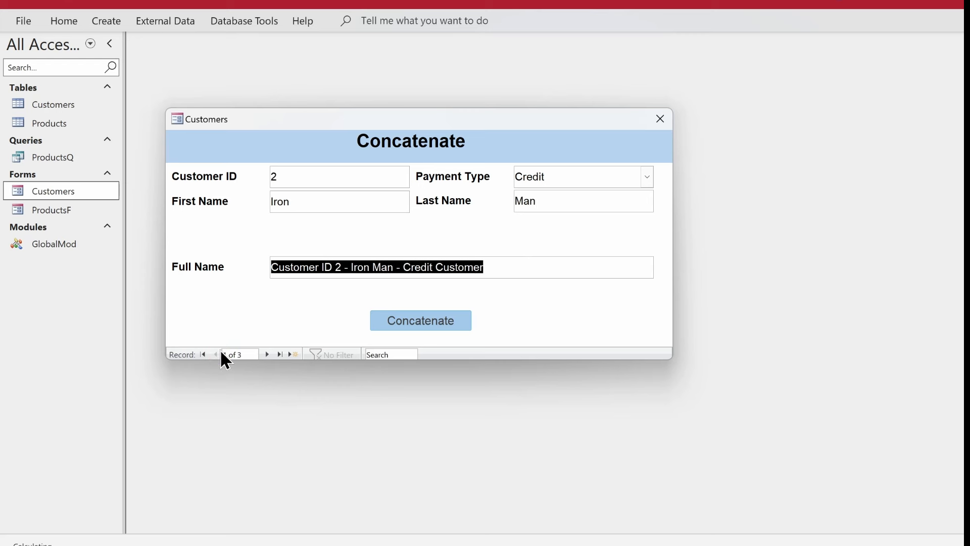
click(507, 258)
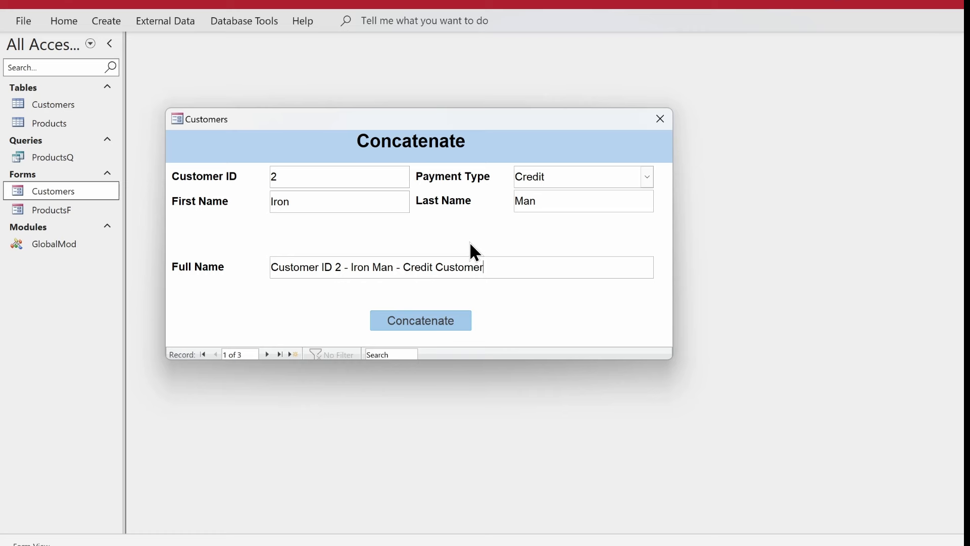
click(655, 122)
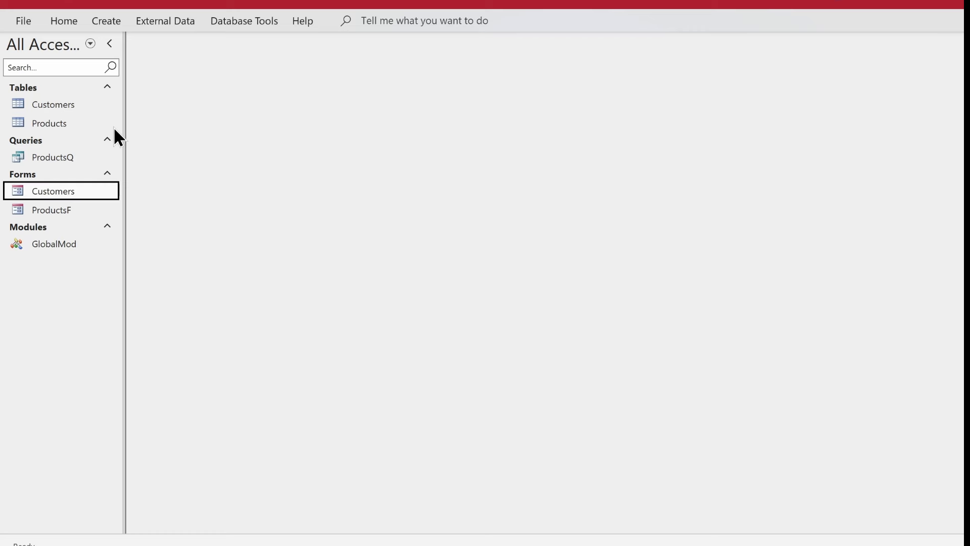
Create a new design query based on the Customers table and hide its property sheet
click(116, 20)
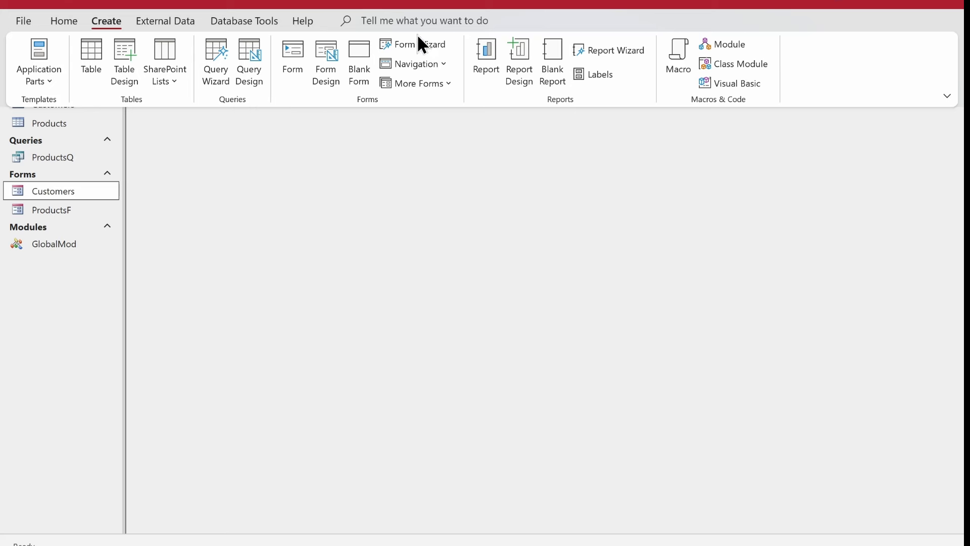
click(246, 80)
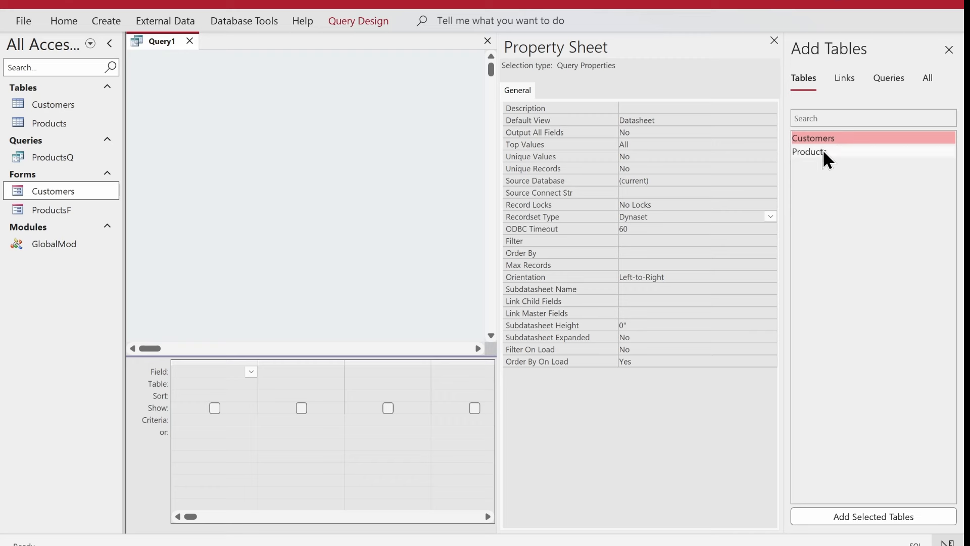
drag(822, 141, 289, 129)
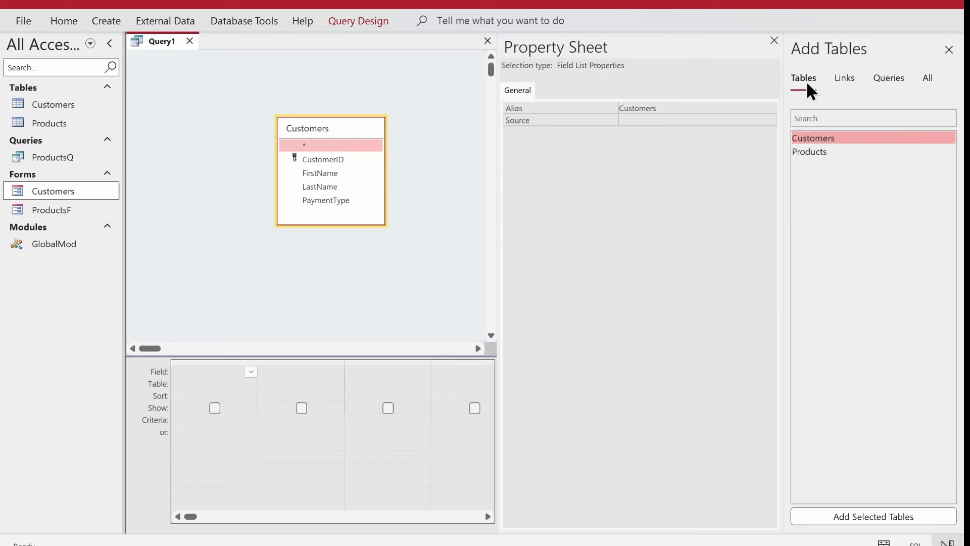
click(774, 41)
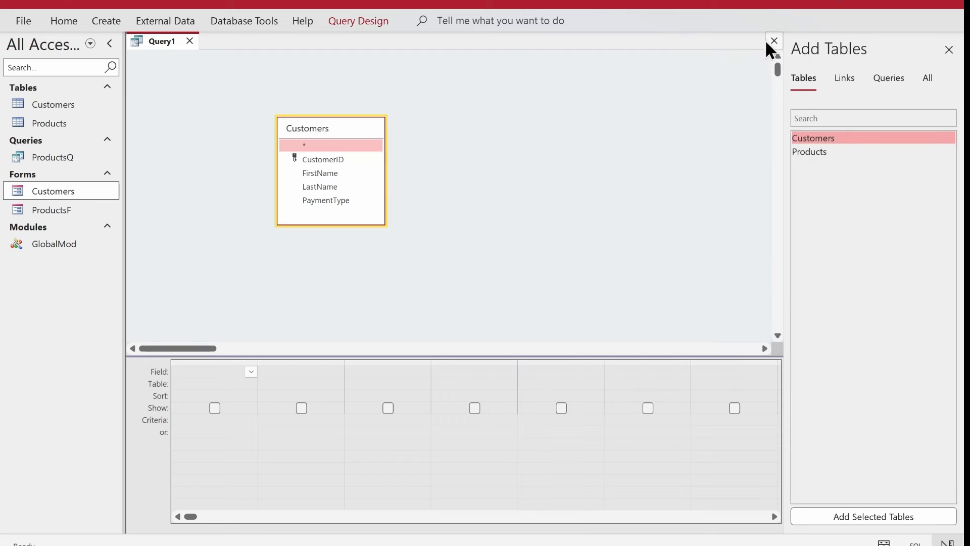
Add the CustomerID, FirstName, LastName and PaymentType fields to the query grid
double_click(326, 159)
double_click(324, 173)
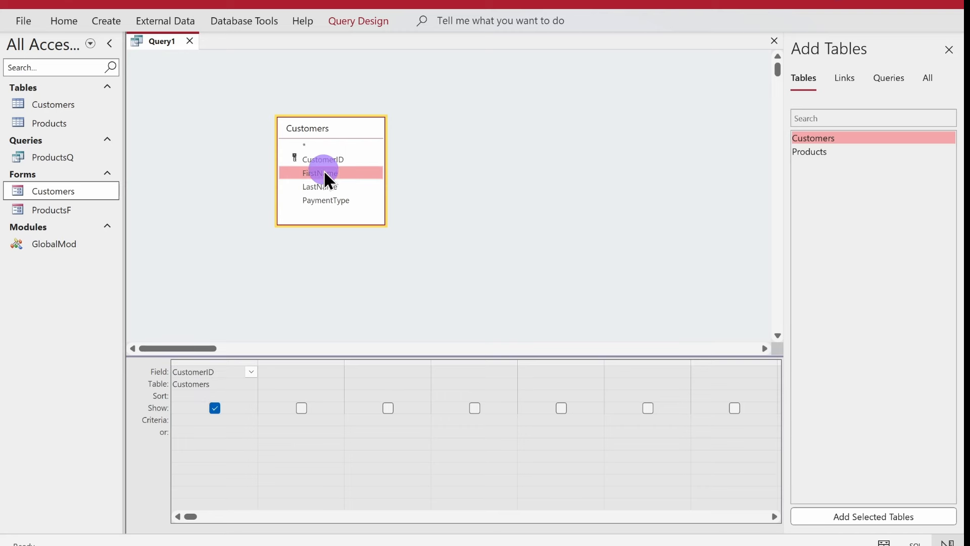
double_click(320, 186)
double_click(323, 200)
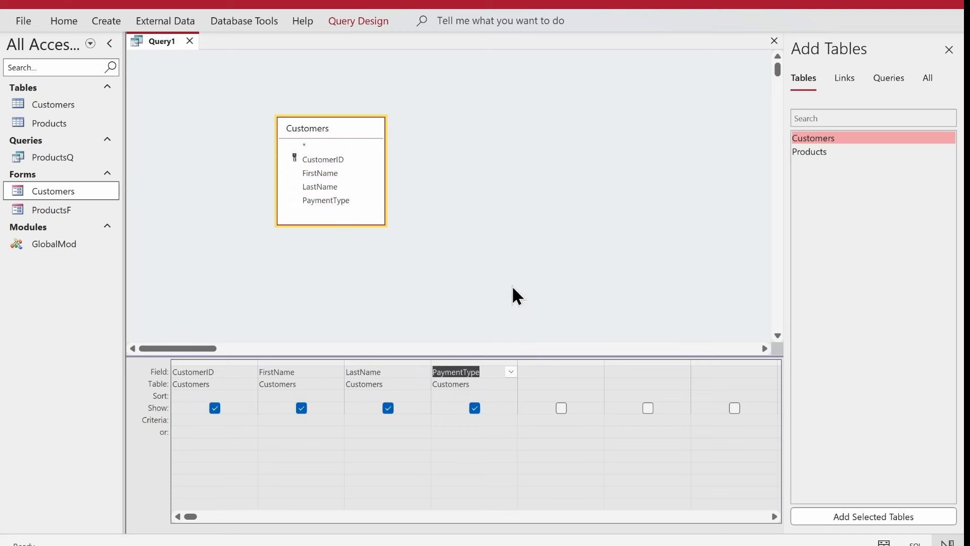
Open the Expression Builder for the first empty query column after PaymentType
click(551, 373)
right_click(551, 374)
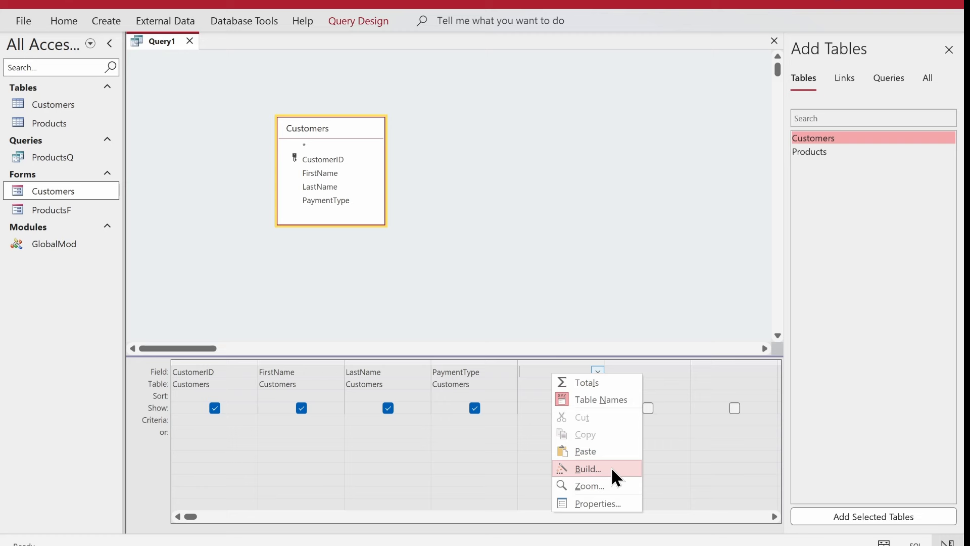
key(Escape)
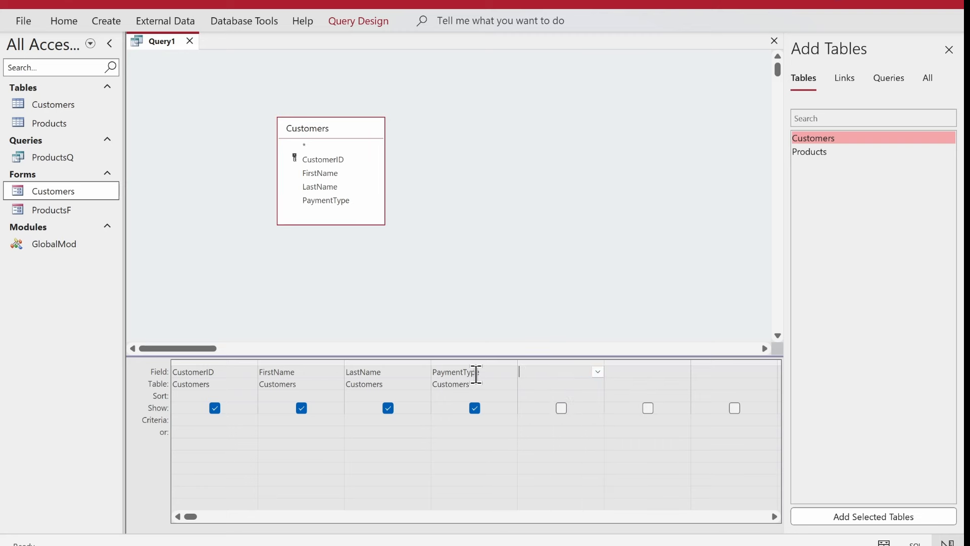
right_click(534, 376)
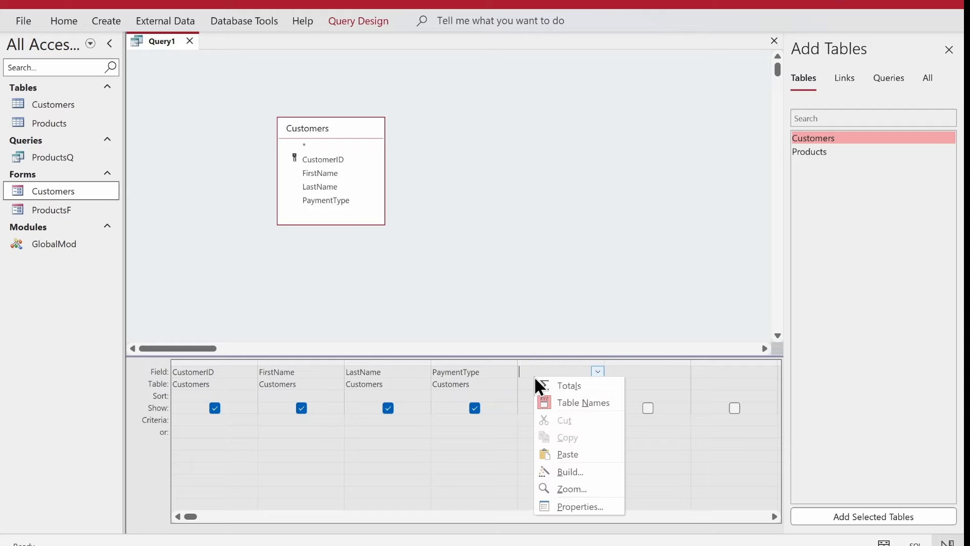
click(564, 474)
drag(466, 80, 640, 104)
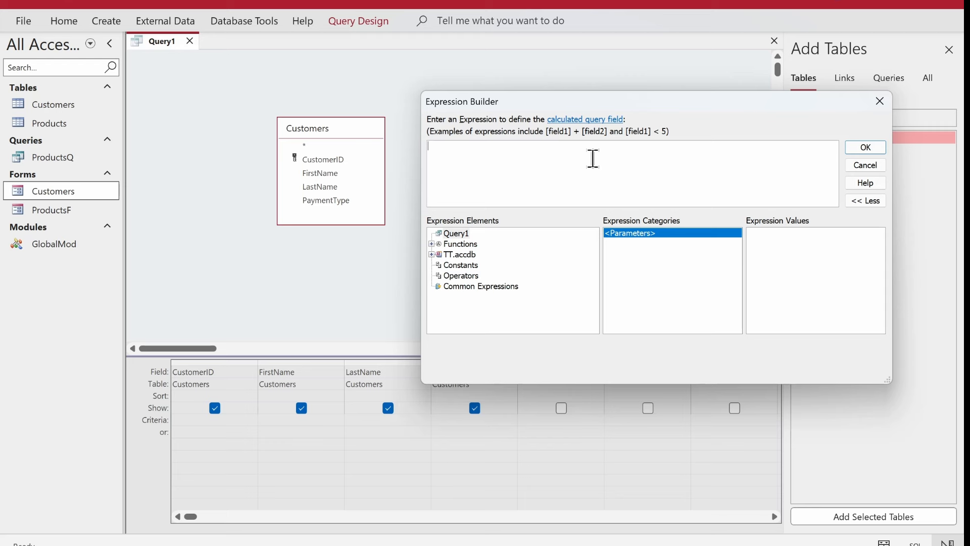
Start the calculated field's expression with "Customer ID" & " " & [Customers]![CustomerID]
text("")
text(Customer)
text( ID)
text( &&)
click(484, 146)
text(" &" "& [Customers]!)
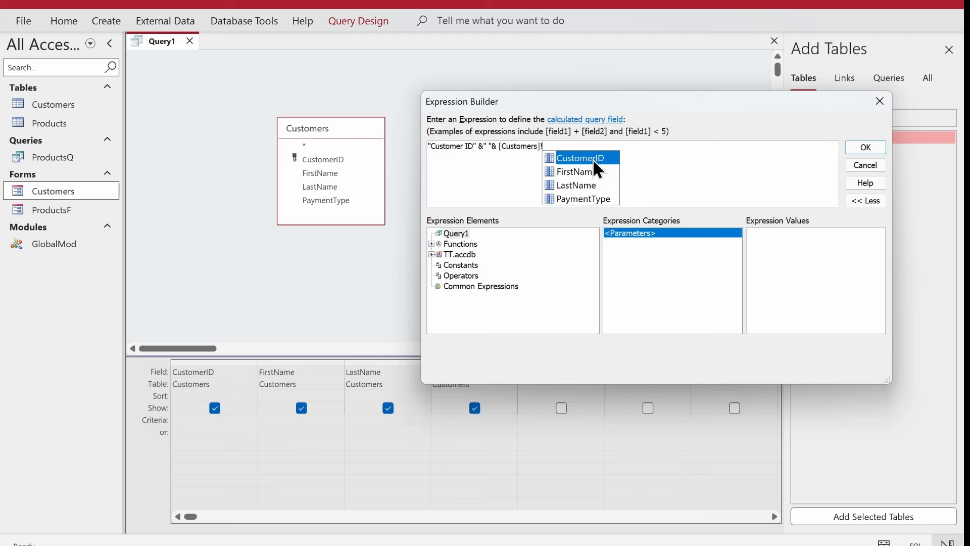
key(Tab)
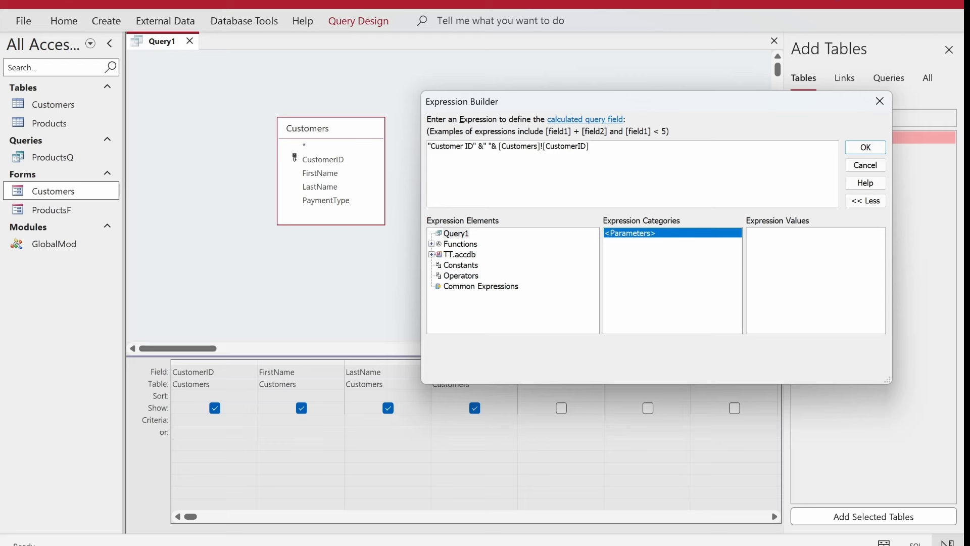
Append & " - " & [Customers]![FirstName] & " " & [Customers]![LastName] to the query expression
text(&&)
text("")
text( - )
text(fi)
key(BackSpace)
key(BackSpace)
text([Customers]!fi)
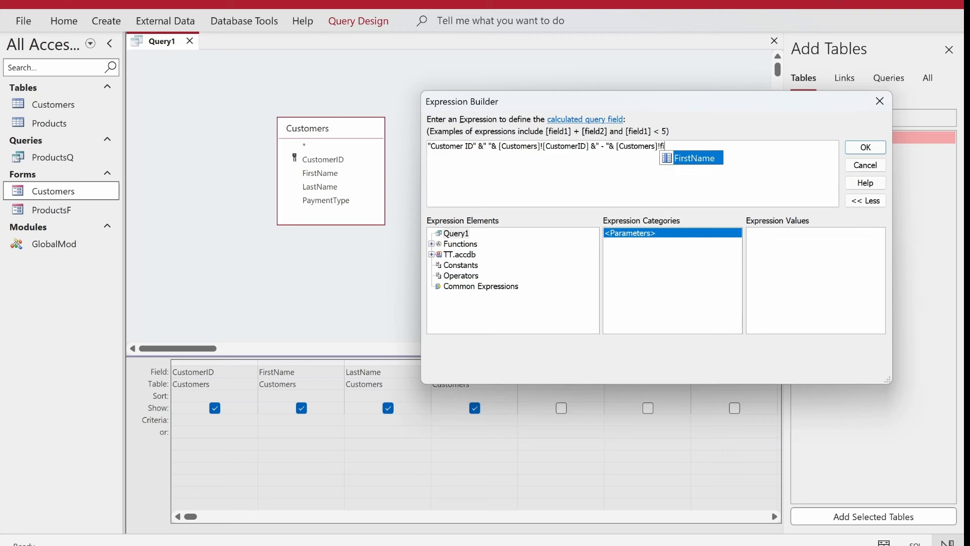
key(Tab)
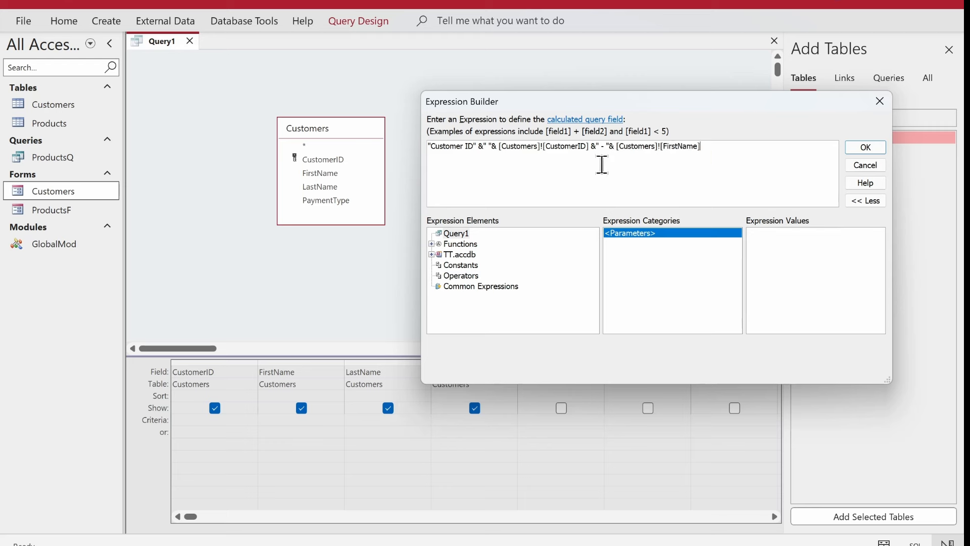
text(&&" " la)
key(BackSpace)
key(BackSpace)
text([Customers]![LastName])
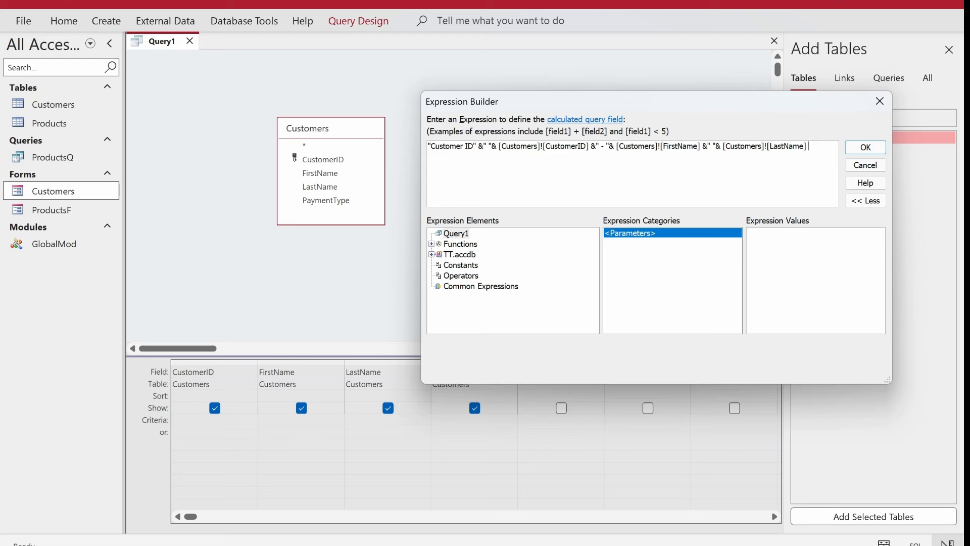
Append & " - " & [Customers]![PaymentType] and the literal text "Customer" to the expression, and accept it as the calculated field
text(&&"" - "&)
text([Customers]![PaymentType])
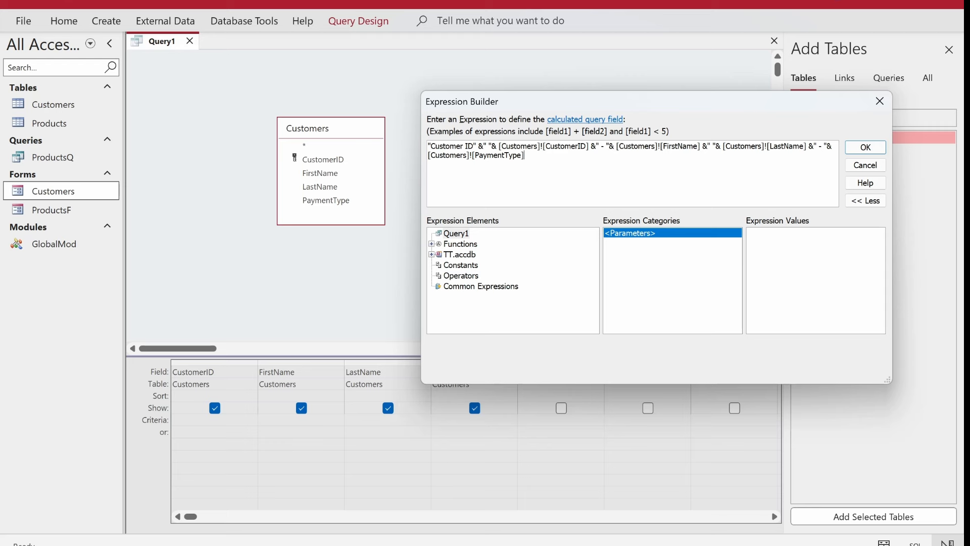
text(&&"")
key(Left)
key(End)
text("& "Customer)
click(861, 151)
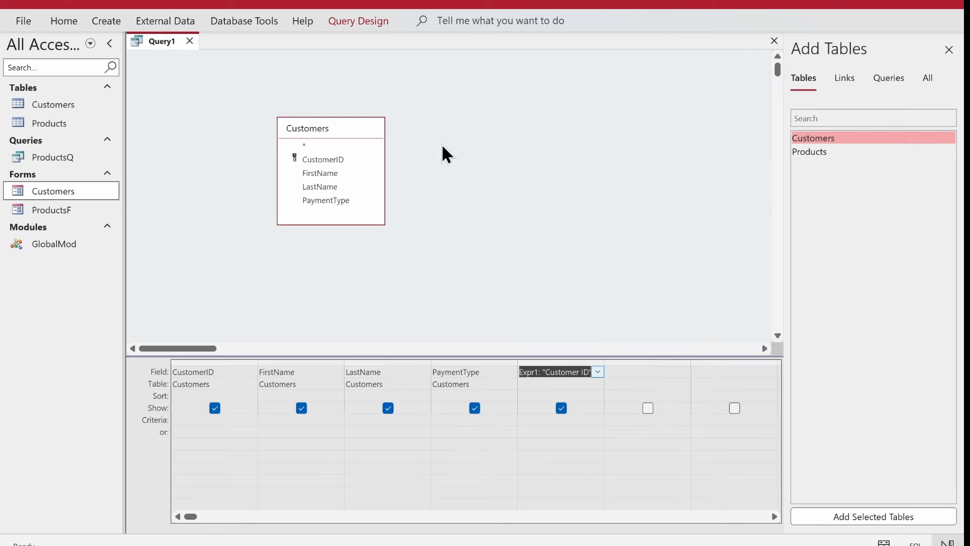
Rename the calculated query field from its default alias to Full Detail in the Expression Builder and accept the expression
right_click(537, 372)
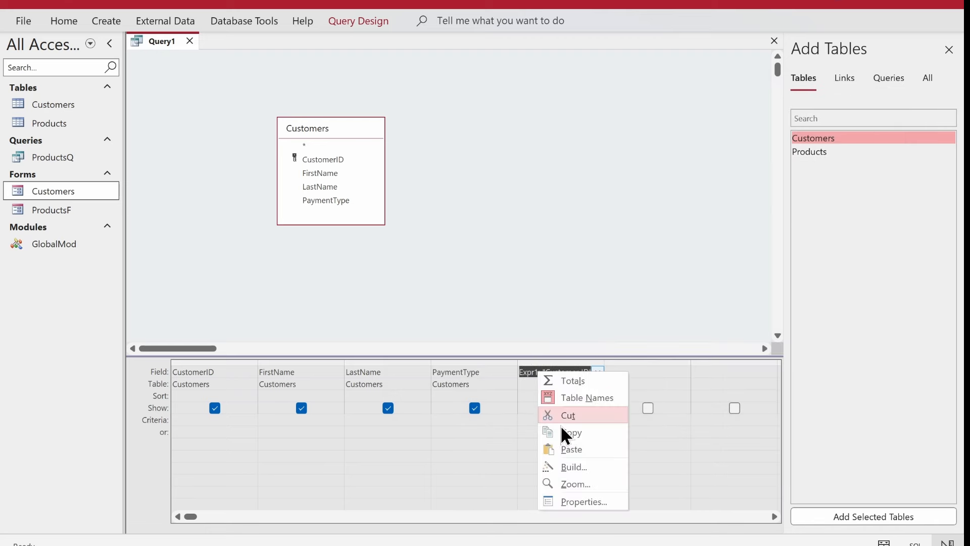
click(579, 466)
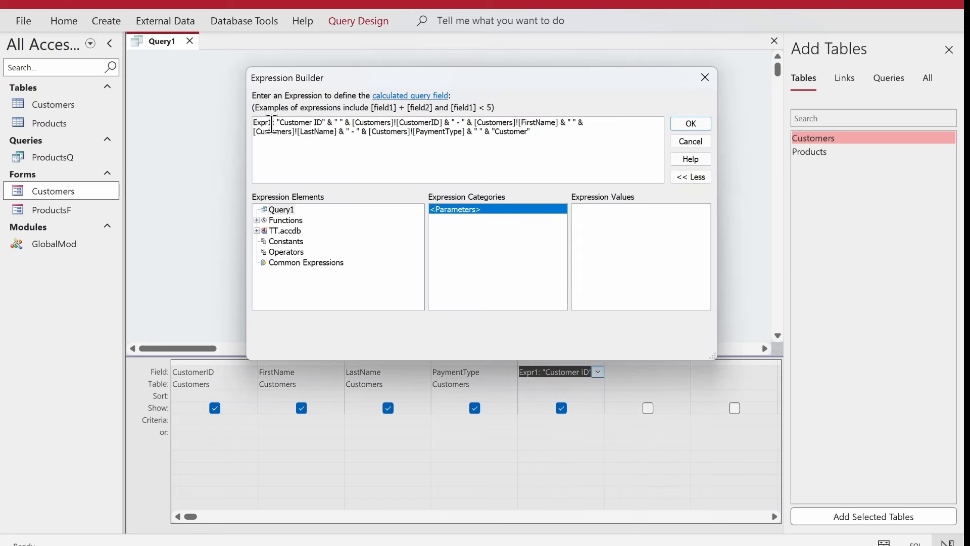
drag(271, 128, 256, 126)
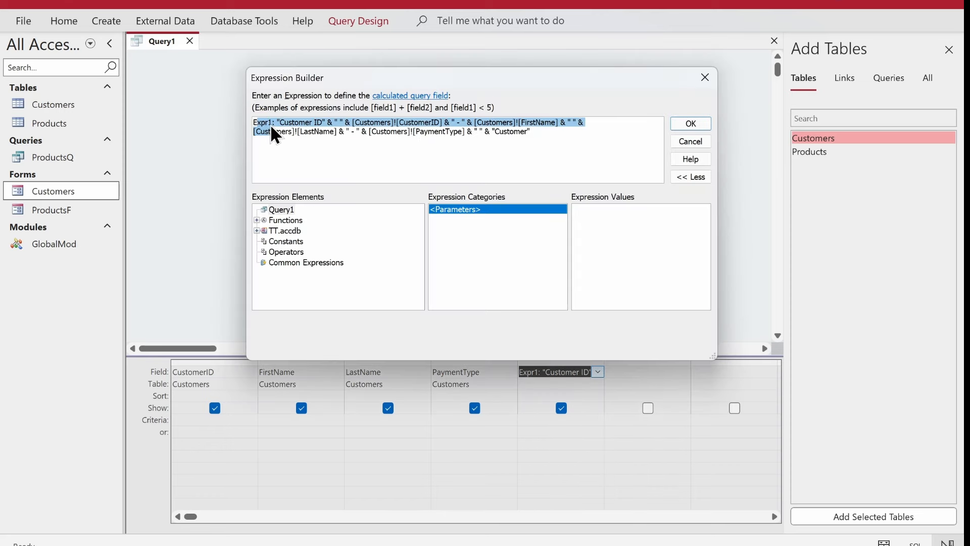
click(273, 123)
key(BackSpace)
key(BackSpace)
key(BackSpace)
key(BackSpace)
key(BackSpace)
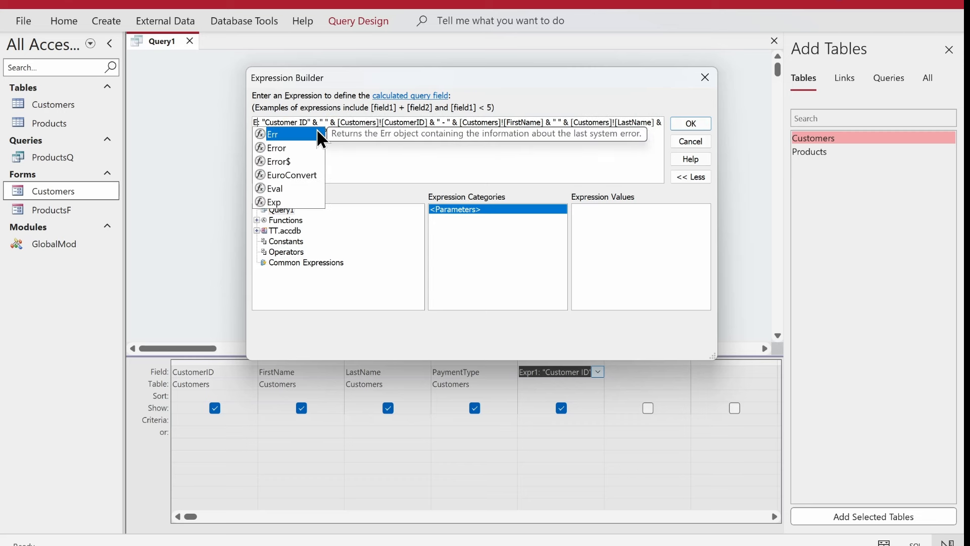
text(Full )
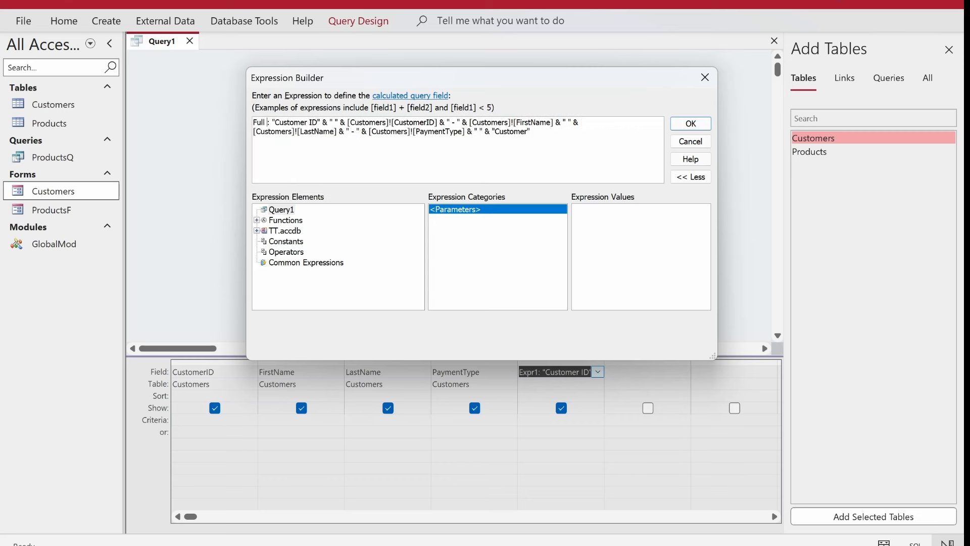
text(Deta)
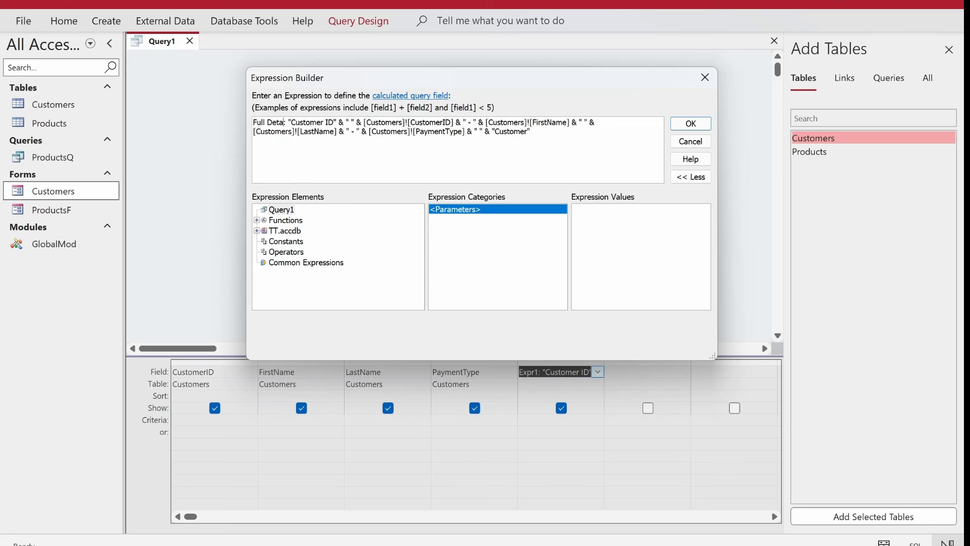
text(il)
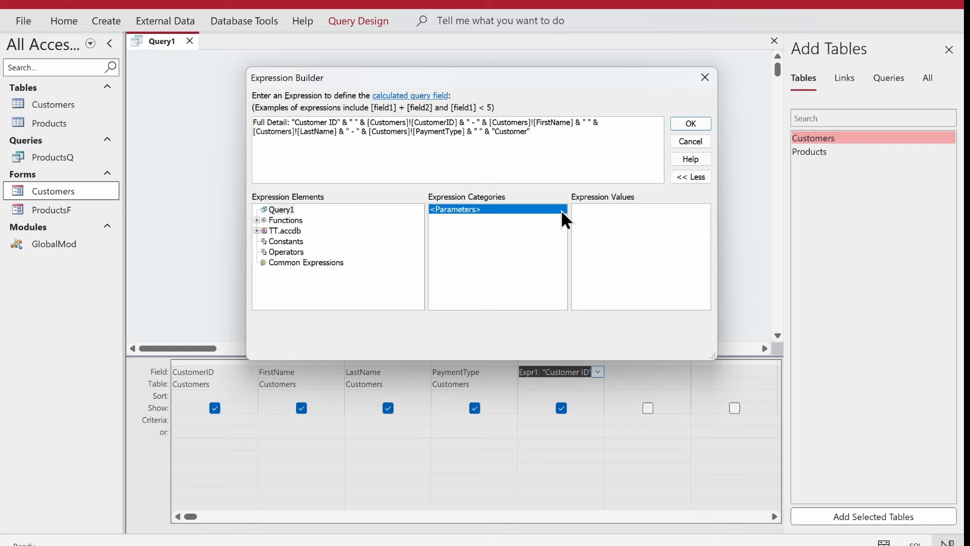
click(690, 123)
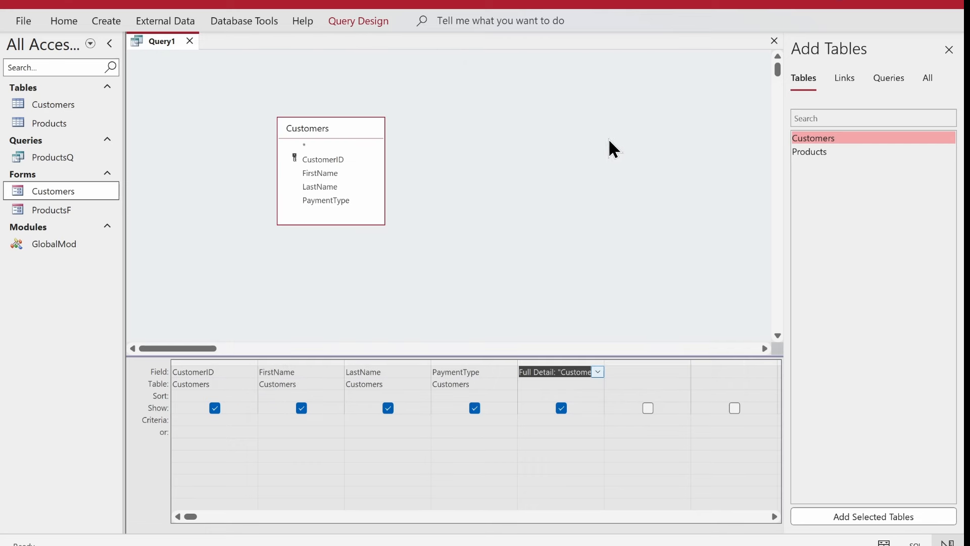
Show the query in Datasheet View and widen the Full Detail column so its complete text fits
right_click(448, 96)
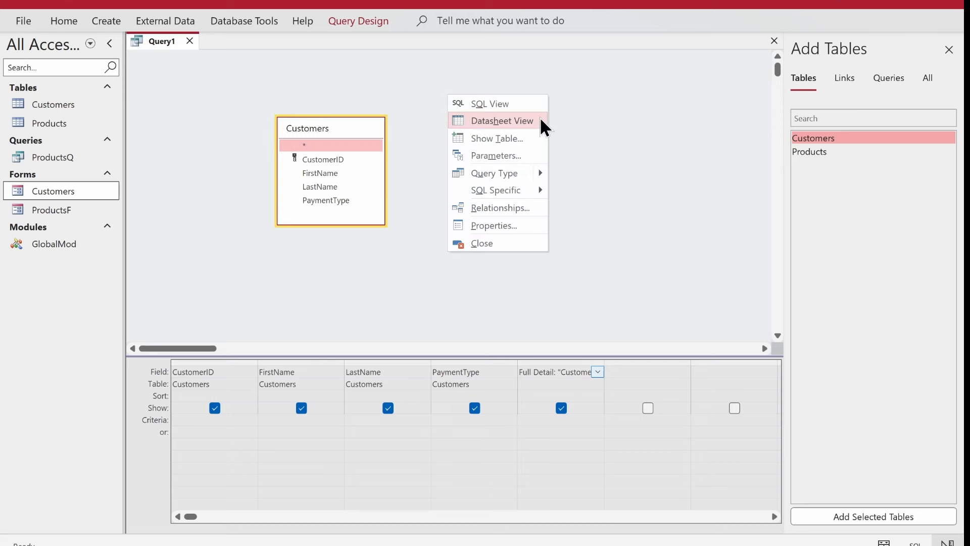
click(524, 122)
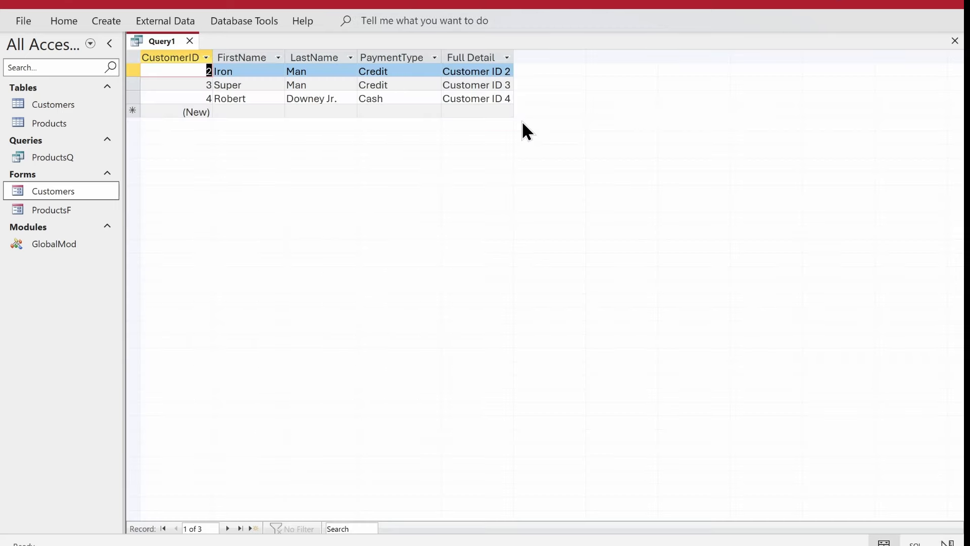
drag(513, 51, 772, 50)
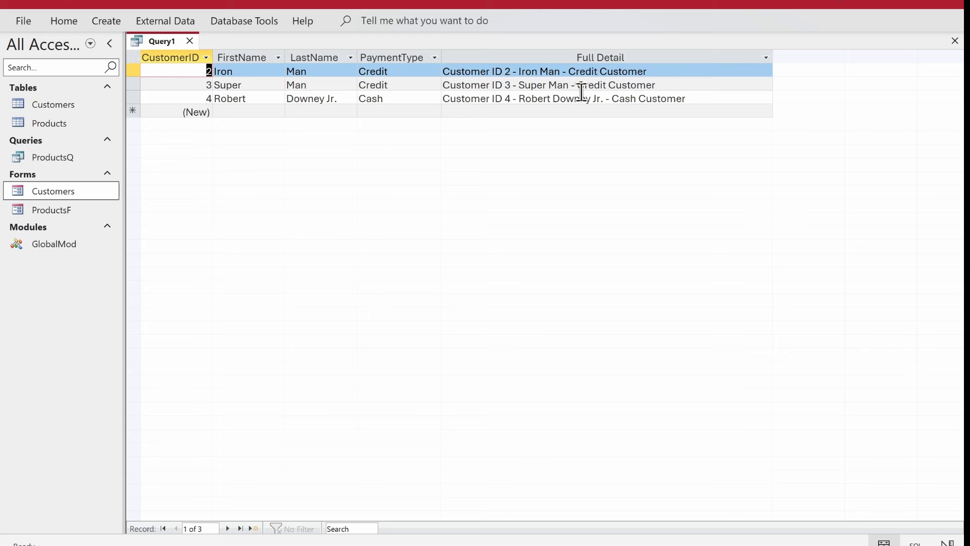
Save the query as CustomersQ
right_click(152, 45)
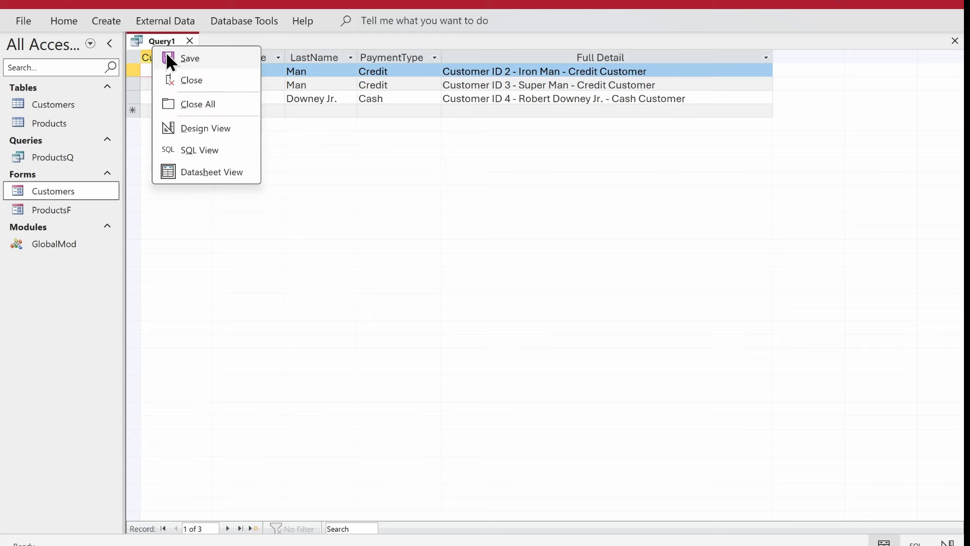
click(170, 58)
text(Cus)
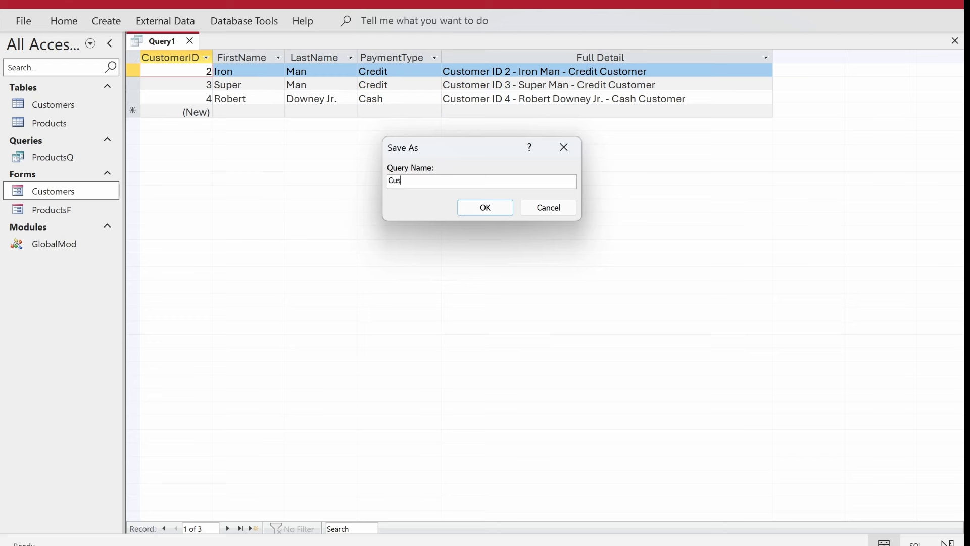
text(tomersQ)
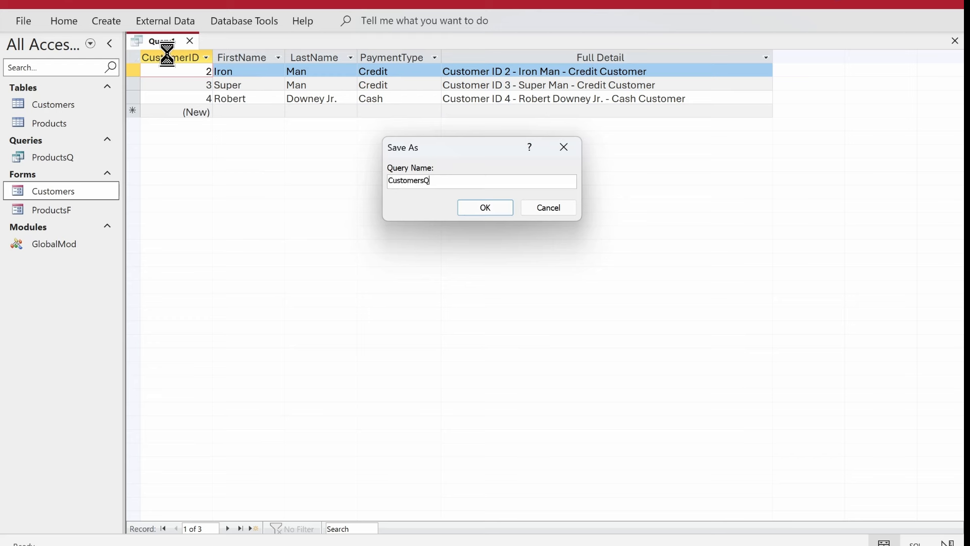
key(Return)
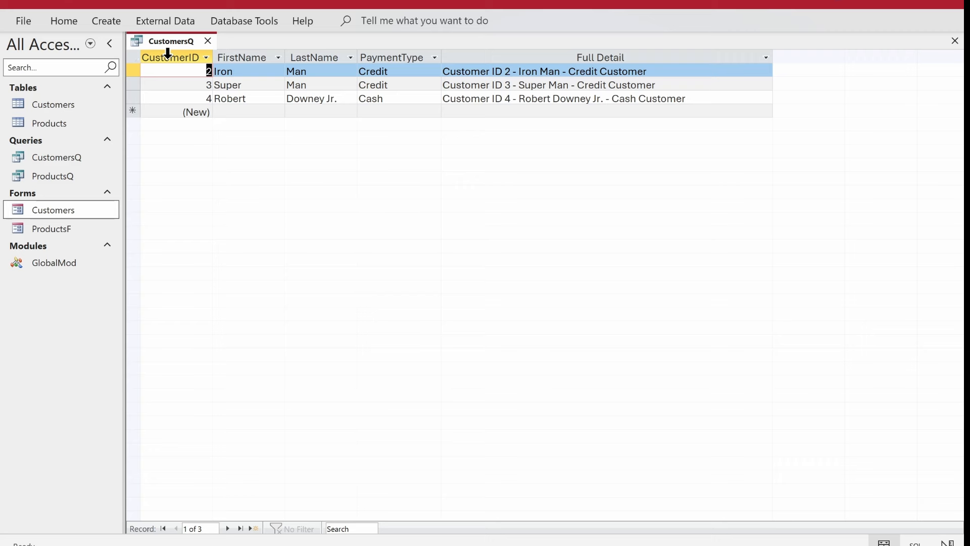
Open the Customers form and place it below the query rows to compare its Full Name text with the Full Detail column
double_click(44, 210)
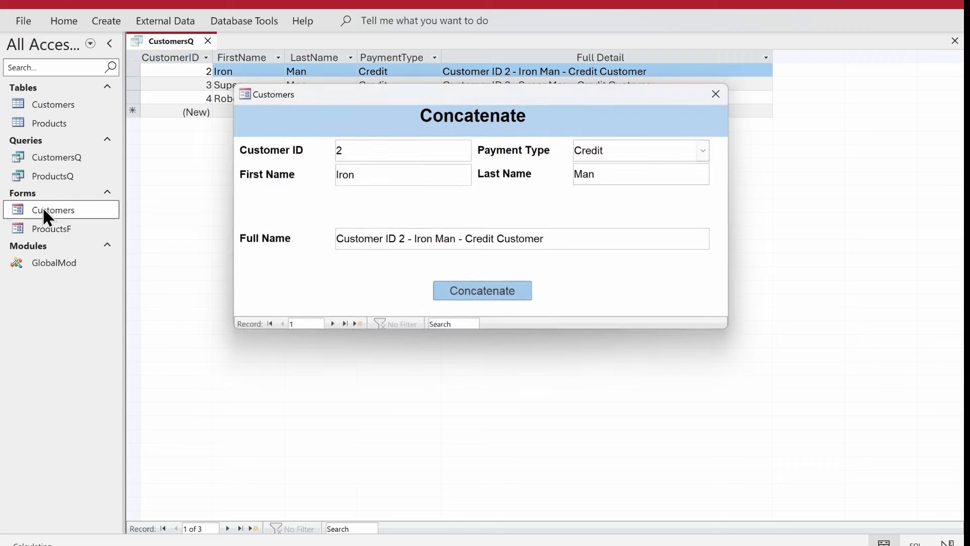
drag(490, 112, 491, 195)
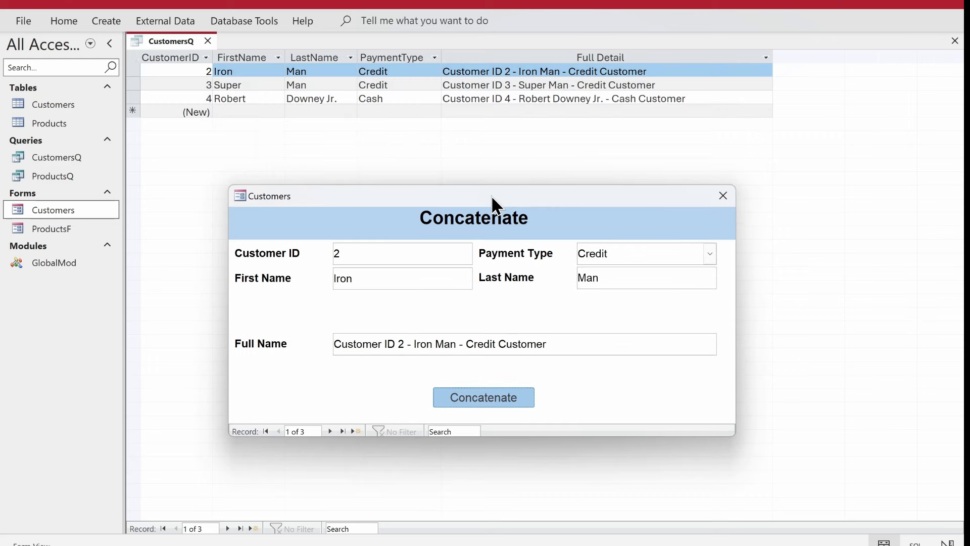